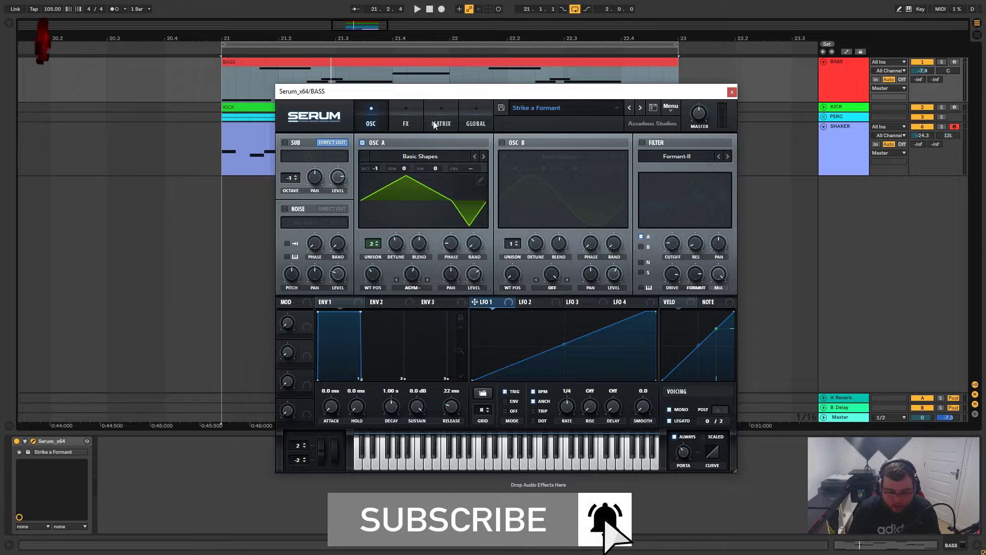
Step: Keep OSC A on the Basic Shapes triangle and bend it with -55% asymmetric warp
click(437, 154)
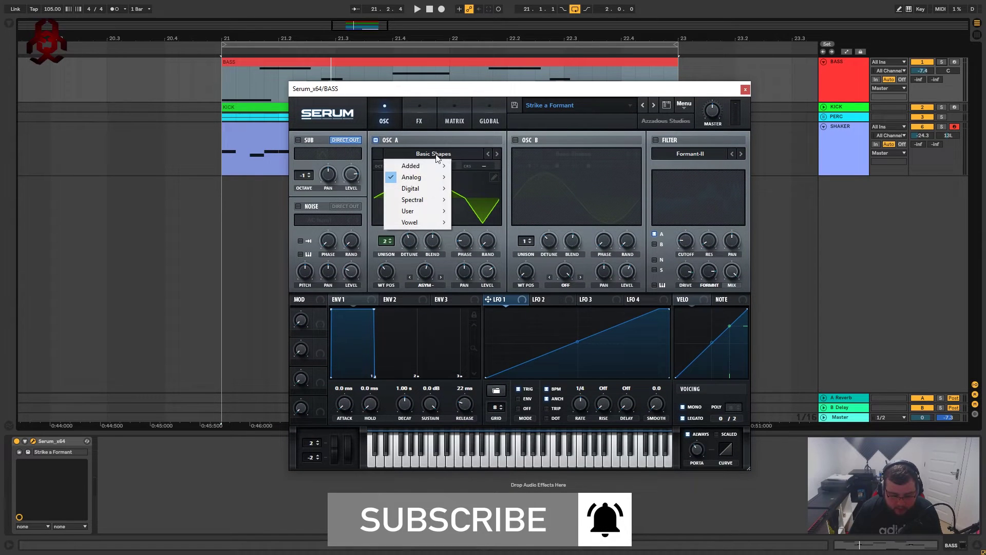
mouse_move(426, 179)
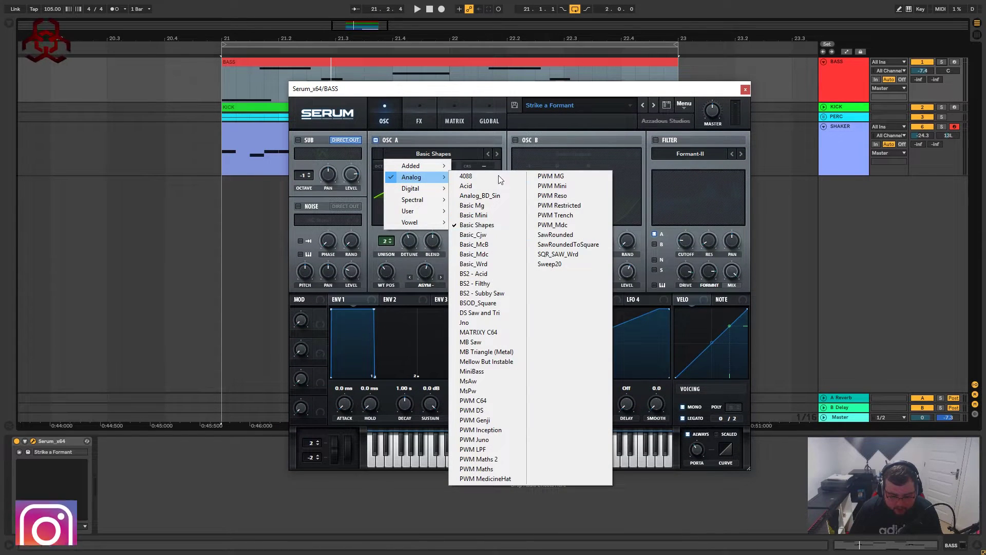
click(506, 144)
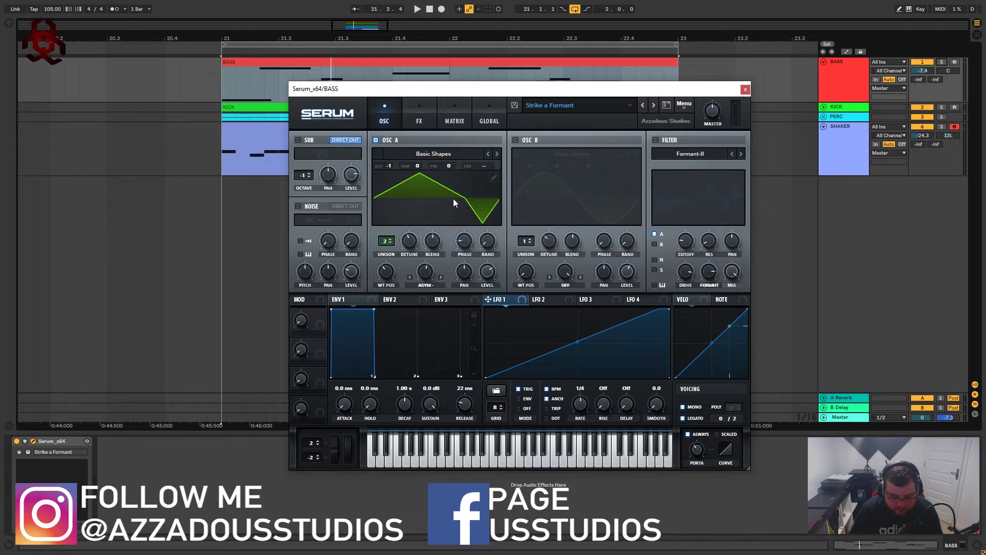
drag(386, 271, 381, 288)
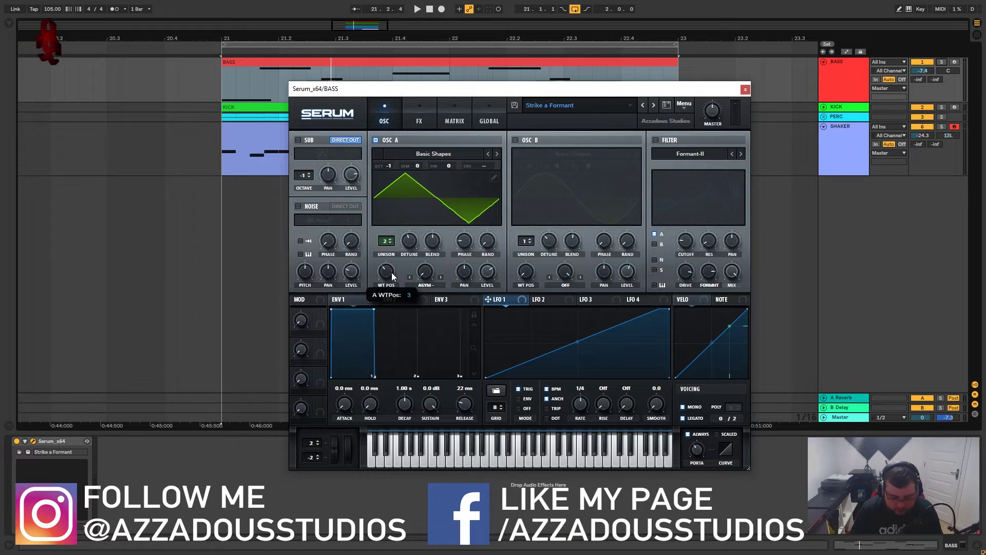
click(428, 288)
key(Escape)
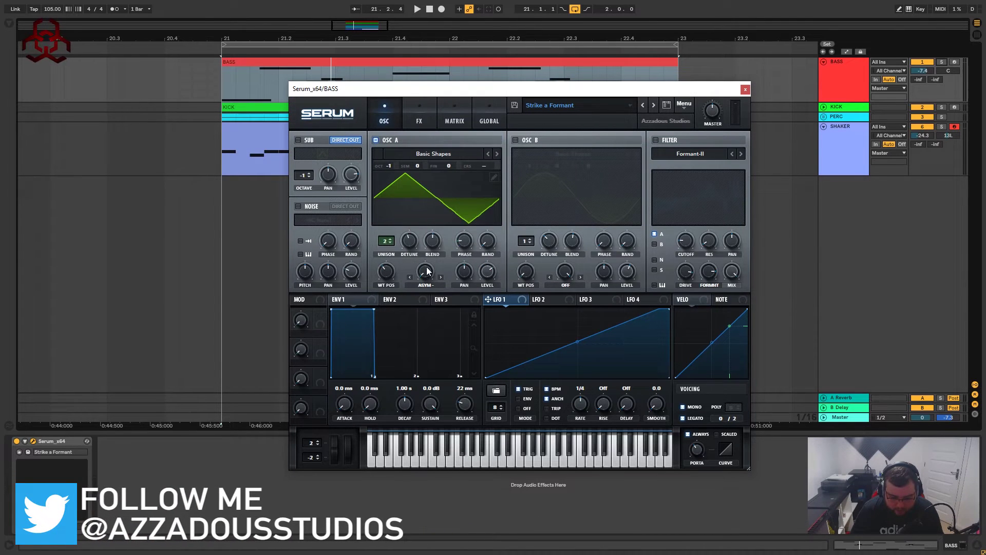
drag(426, 270, 436, 219)
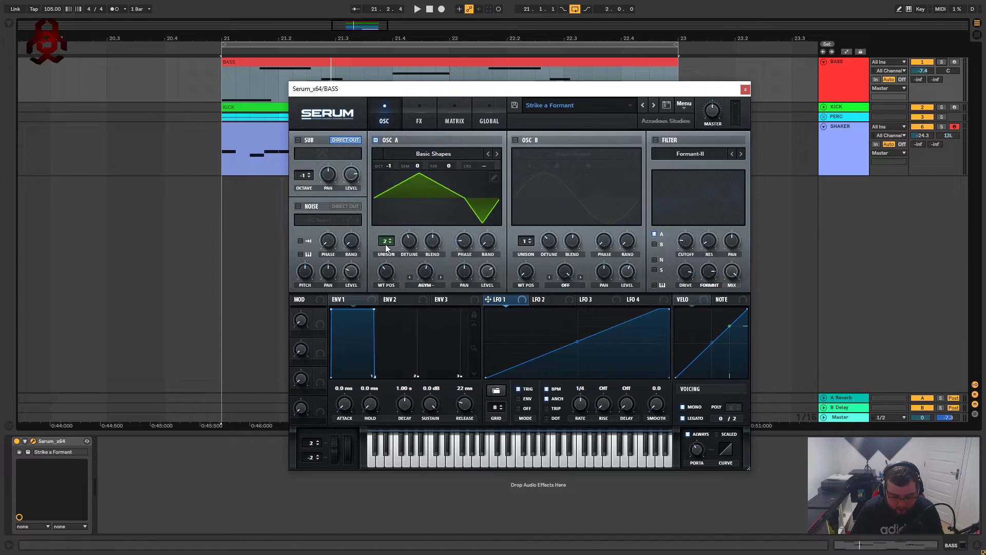
Step: Solo the BASS track and audition OSC A's triangle with its 2 unison voices
click(411, 244)
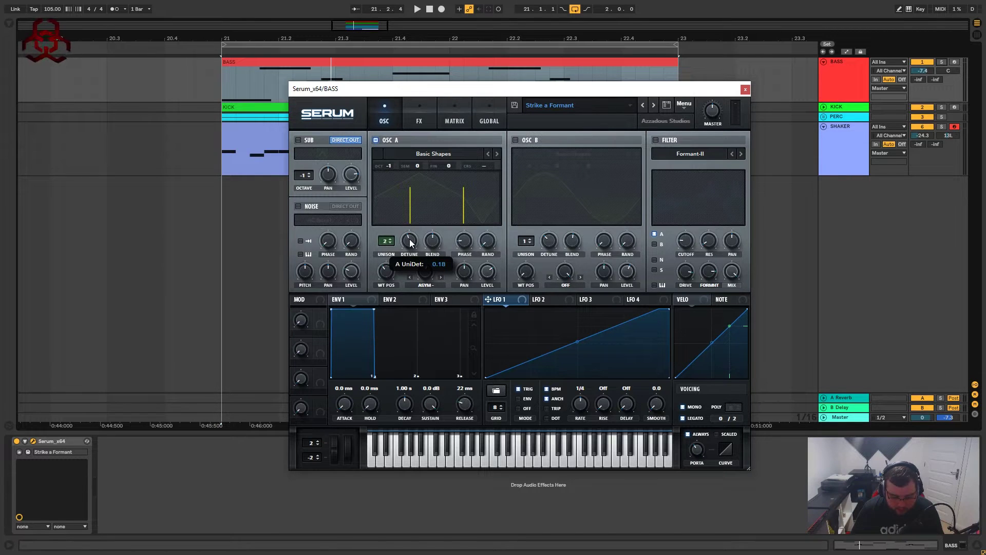
key(space)
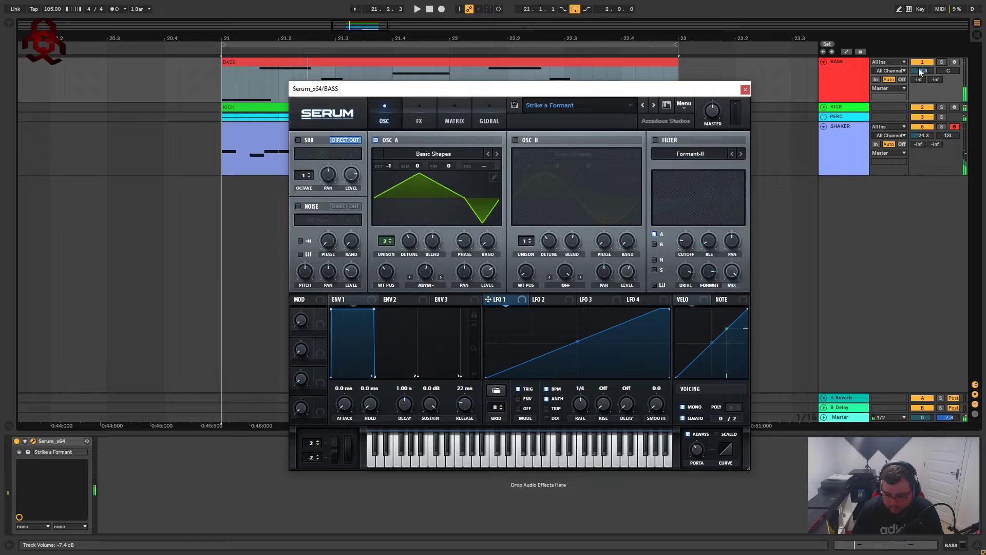
click(941, 61)
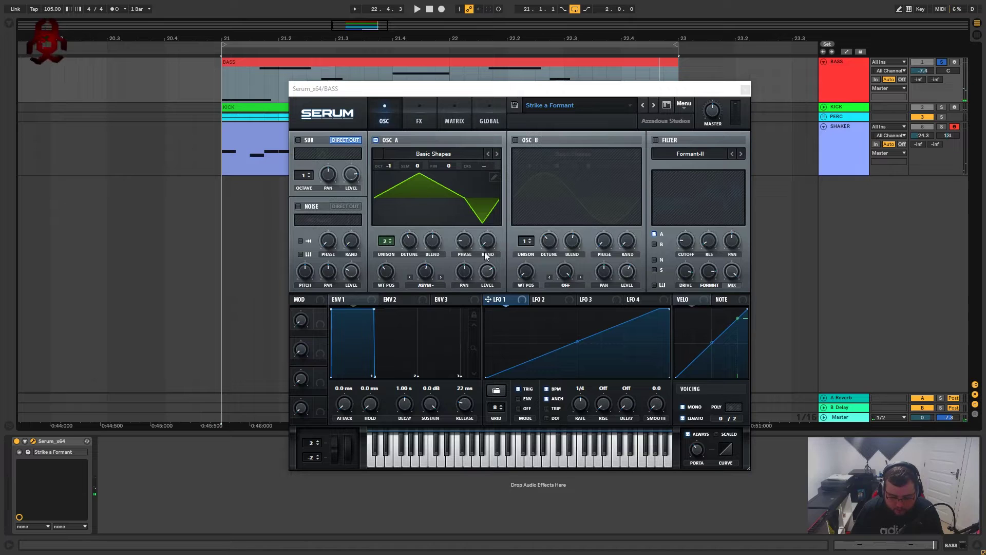
mouse_move(488, 277)
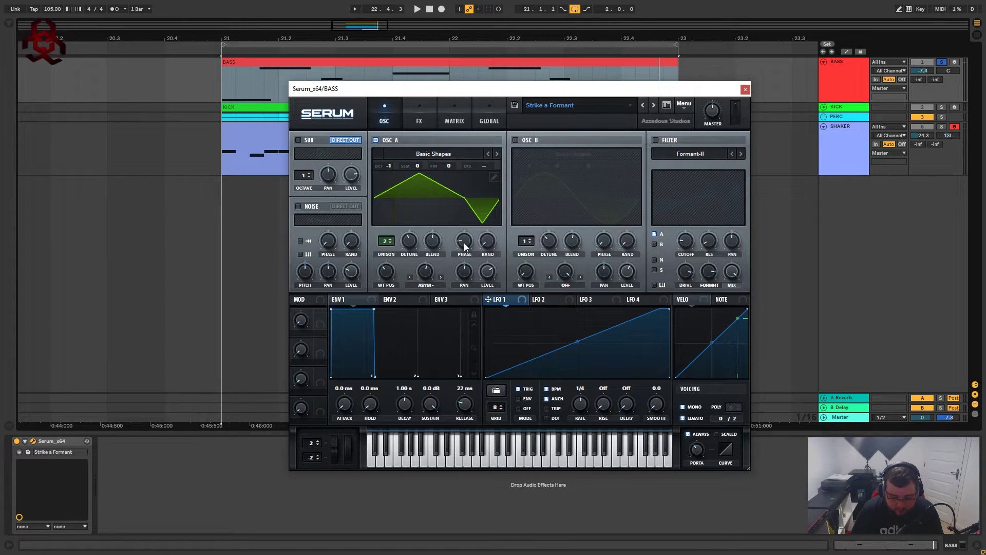
mouse_move(465, 247)
key(space)
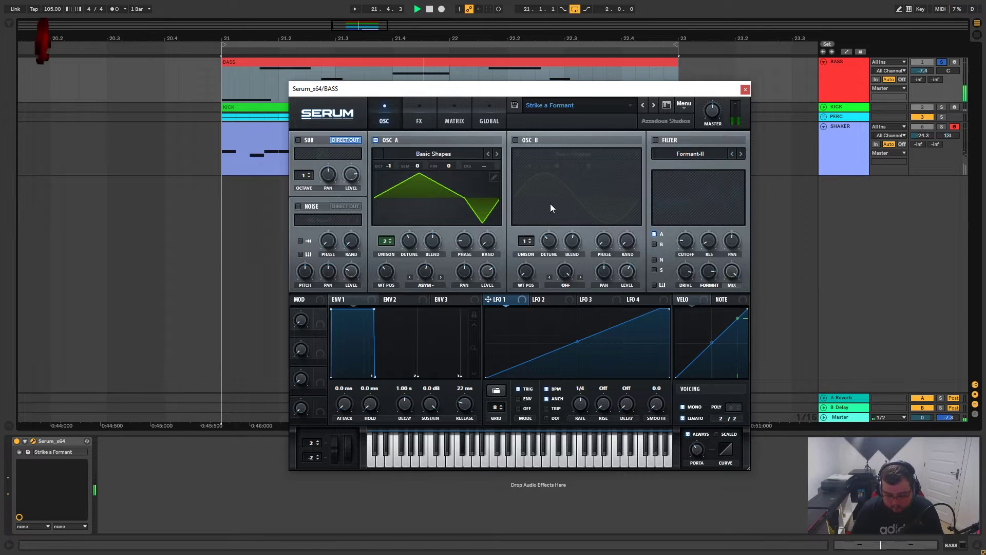
Step: Enable oscillator B and keep its Basic Shapes sine wavetable
key(space)
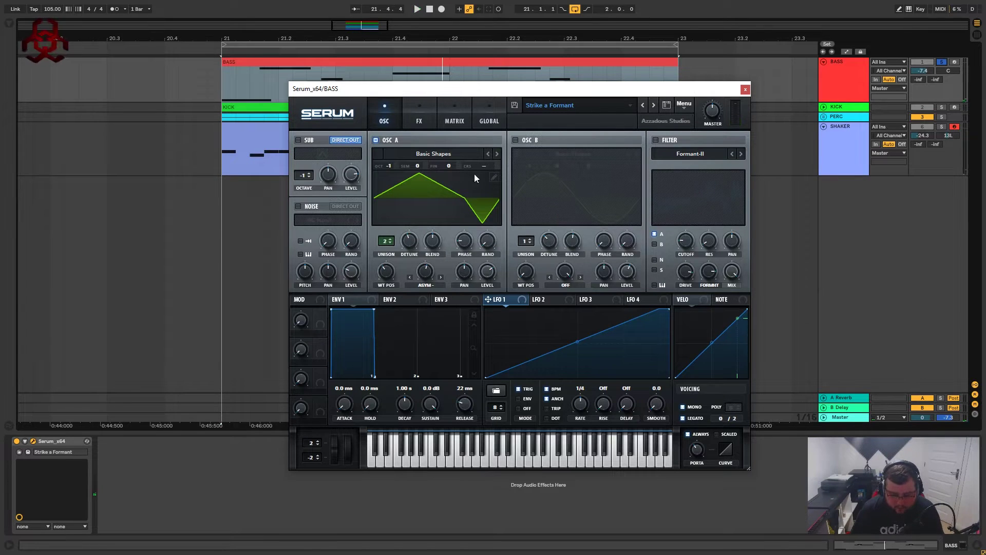
click(516, 140)
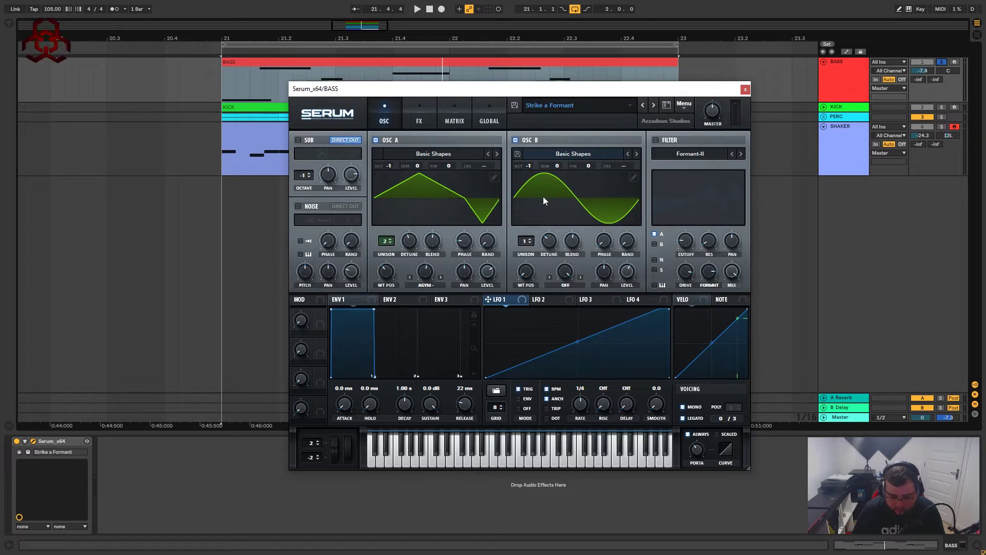
click(587, 153)
mouse_move(562, 177)
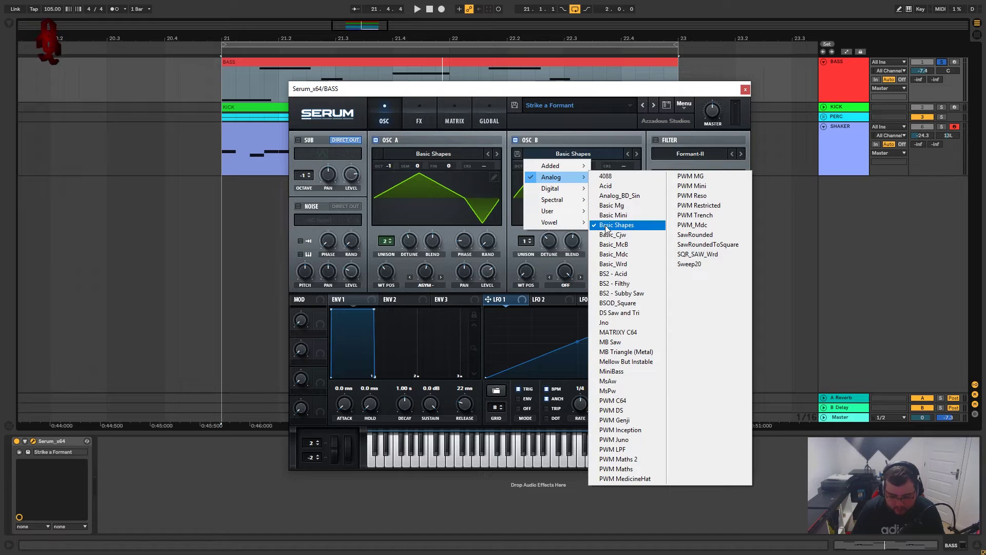
click(611, 141)
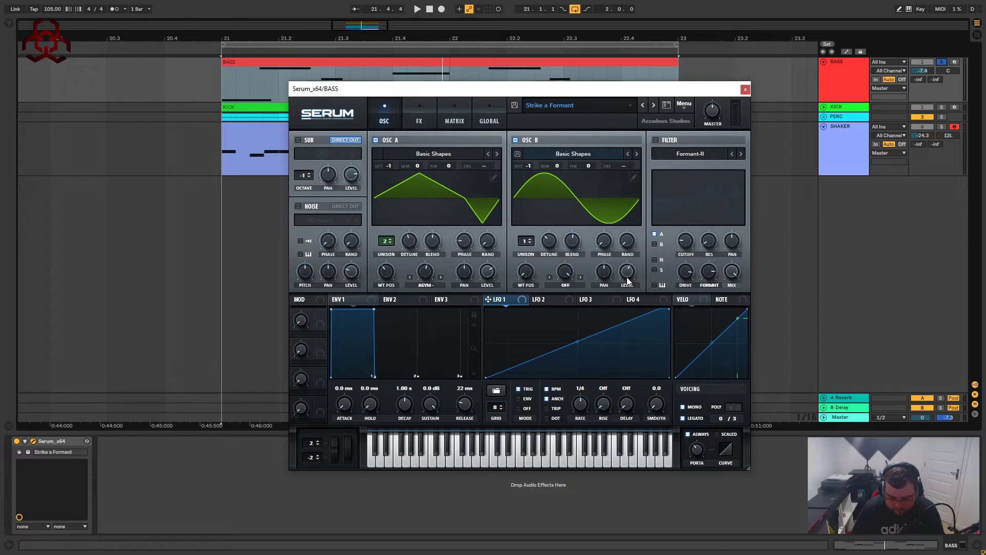
Step: Play both oscillators, switching OSC B off and back on to compare
mouse_move(627, 281)
mouse_move(607, 240)
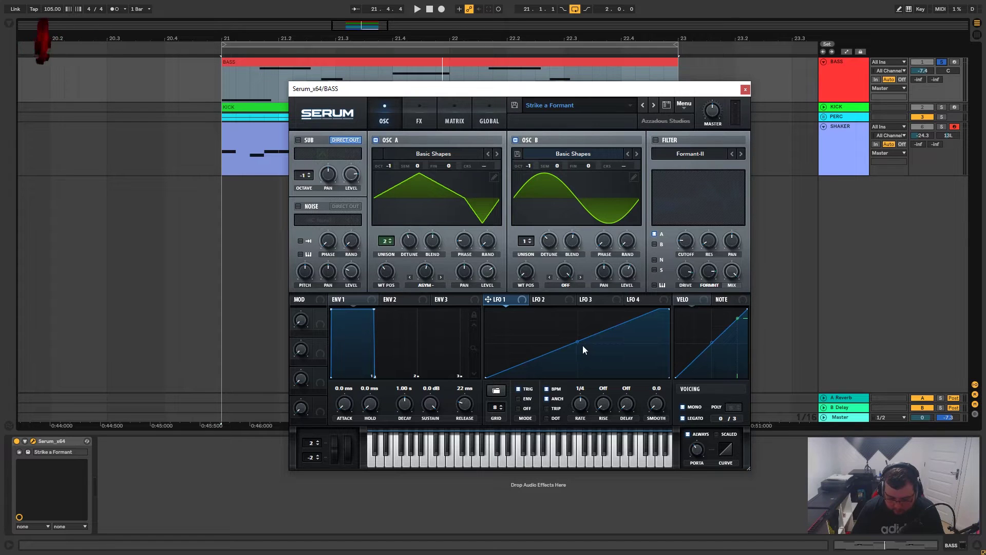
key(space)
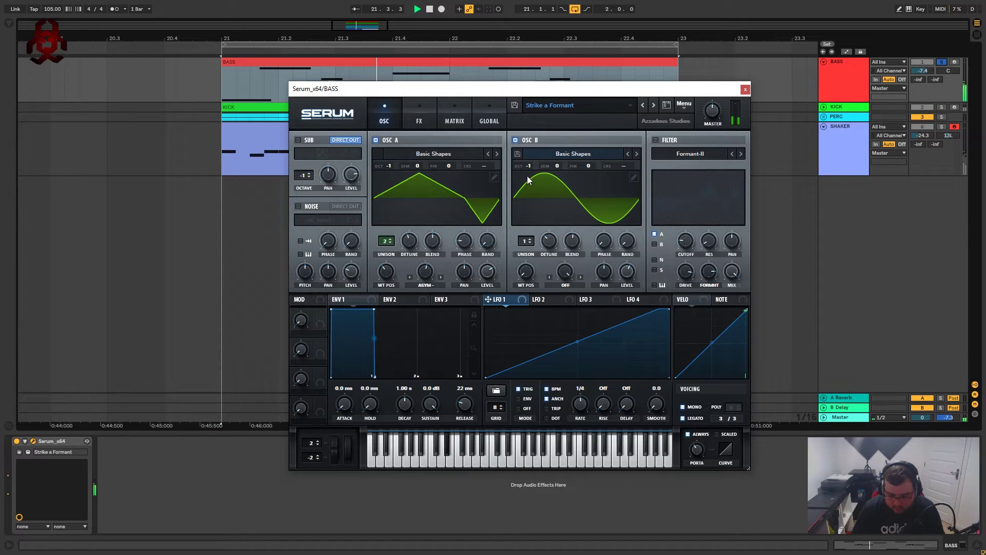
click(515, 140)
click(515, 140)
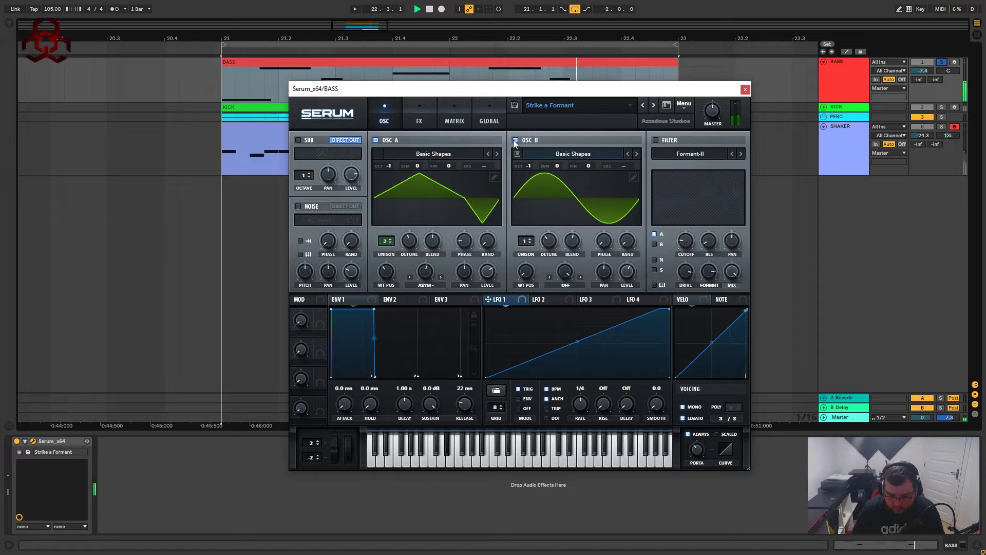
key(space)
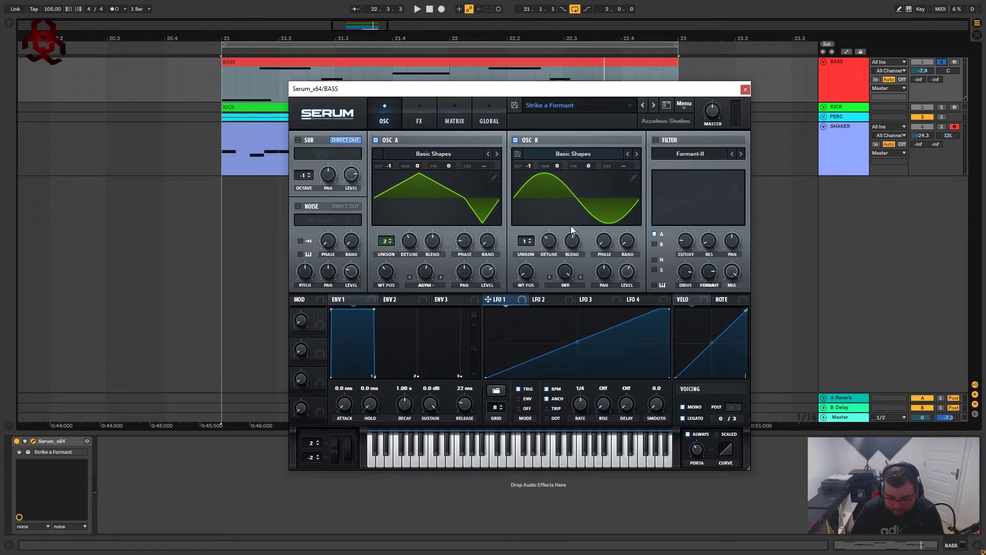
drag(590, 88, 576, 61)
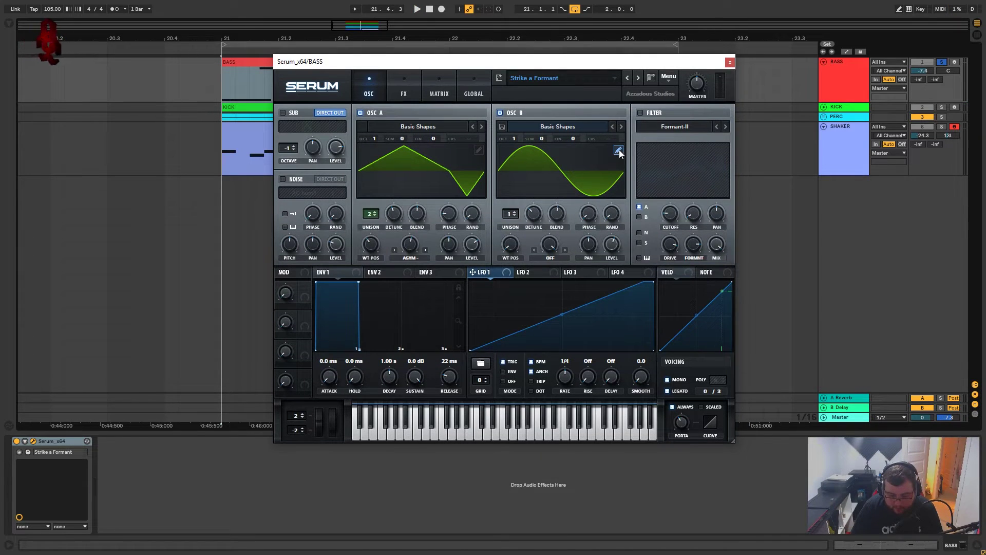
Step: In oscillator B's table editor, raise harmonic Bin 2 to about 13% and audition it
click(618, 150)
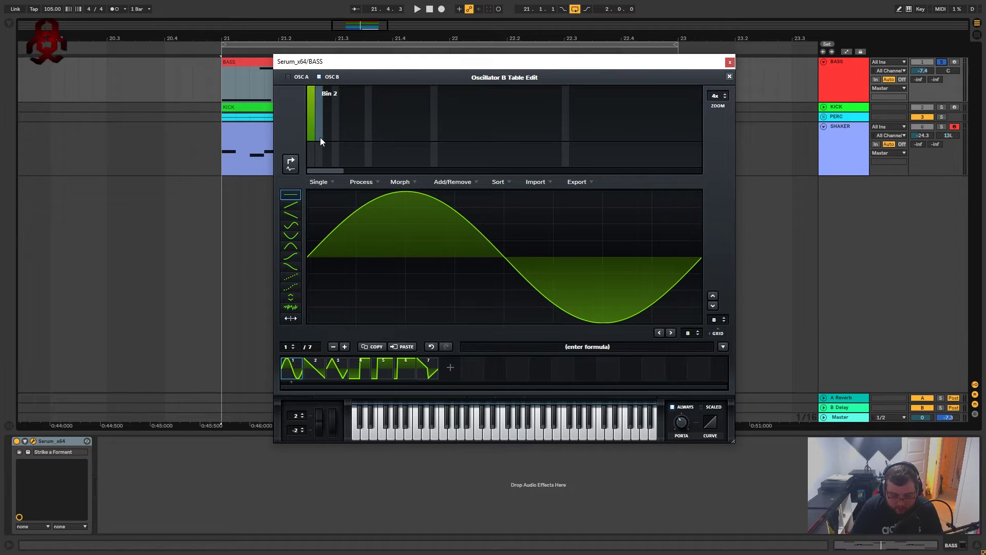
drag(320, 137, 322, 134)
key(space)
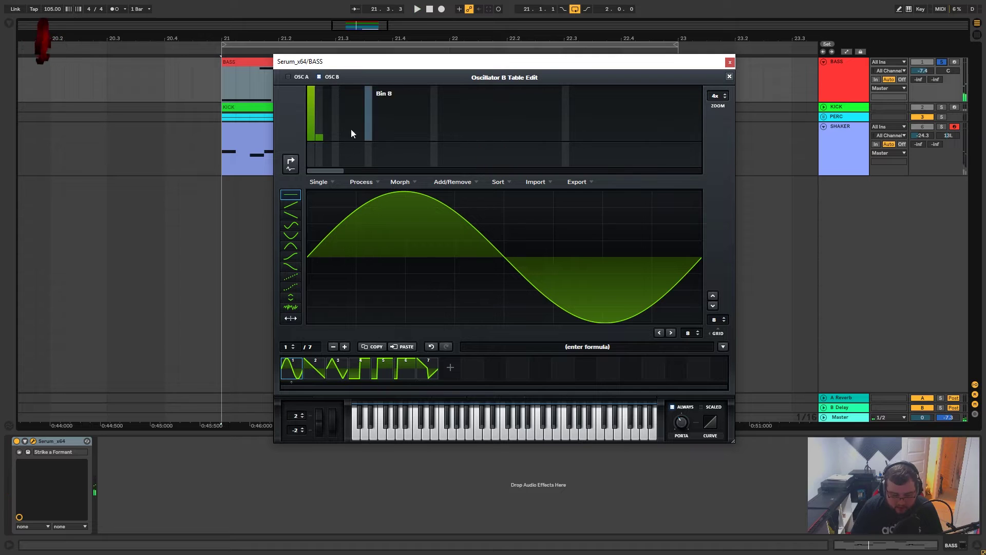
click(319, 136)
drag(319, 136, 321, 136)
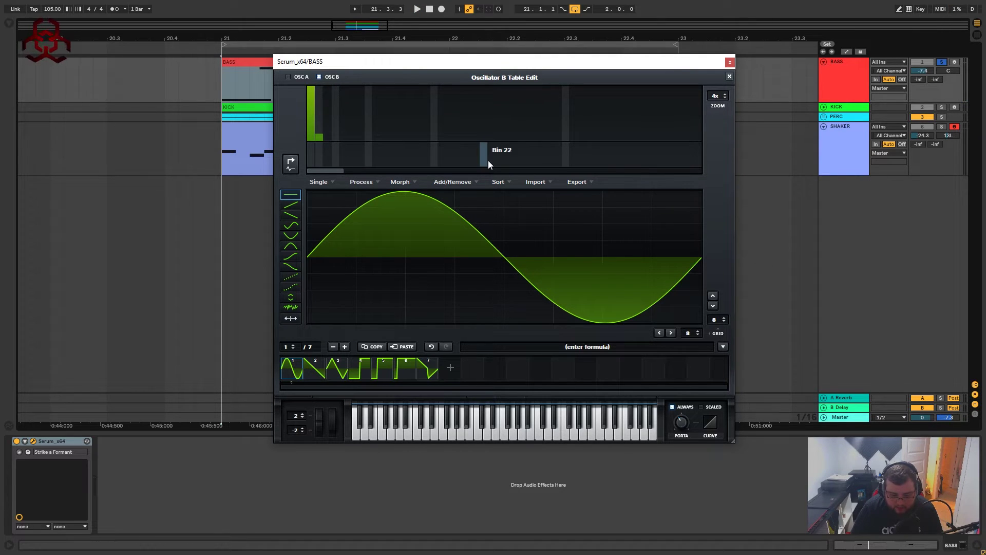
key(space)
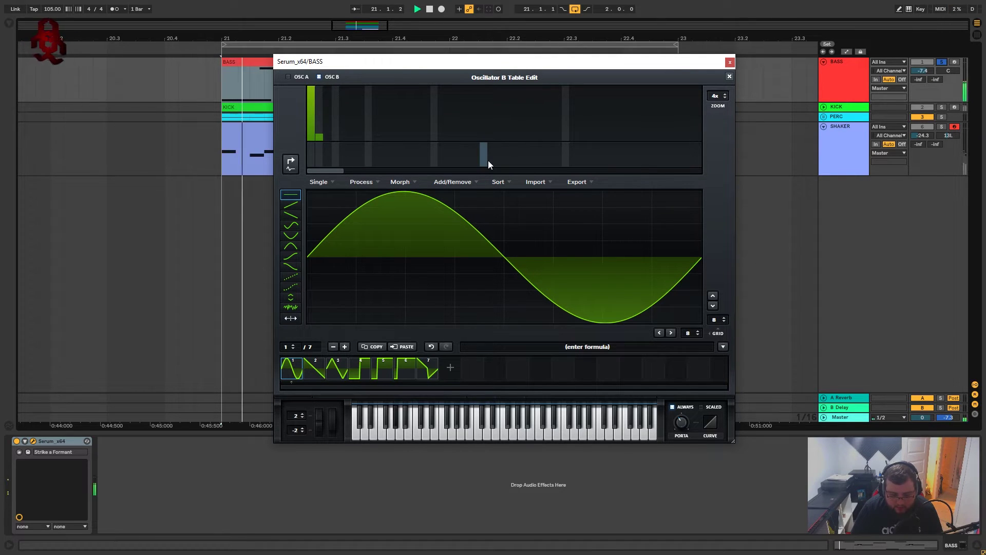
Step: Switch on the filter, keep Formant-II, and raise its cutoff to about 35 Hz
click(729, 76)
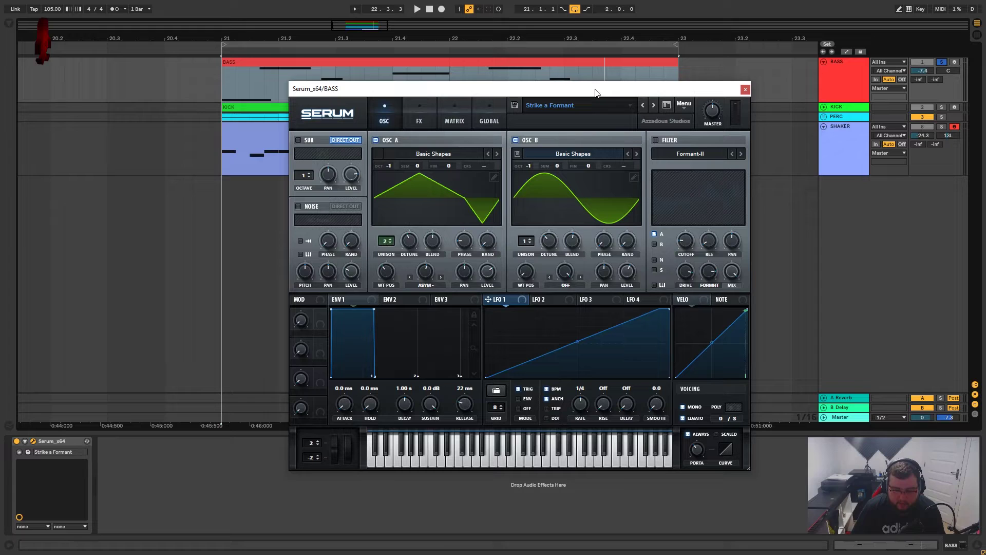
drag(595, 92, 574, 89)
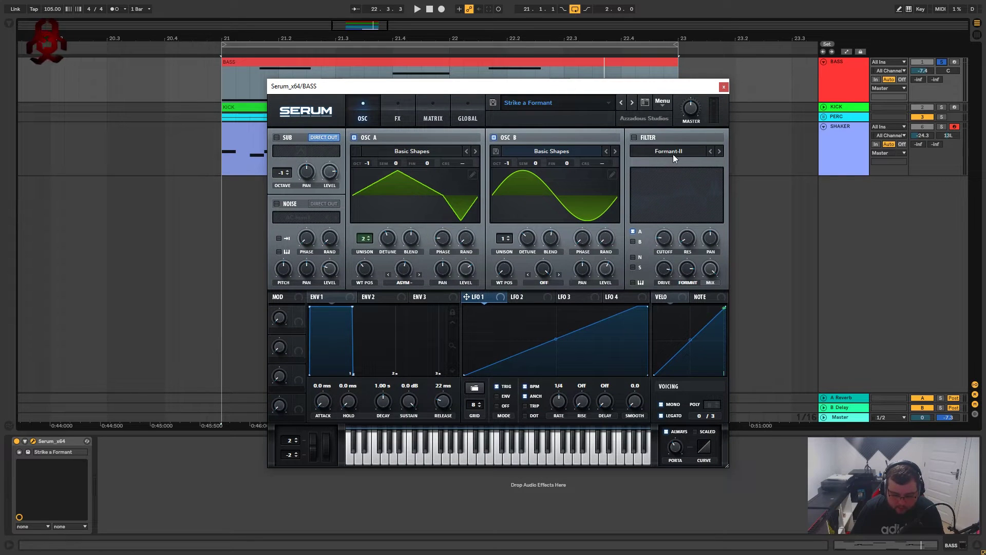
click(633, 137)
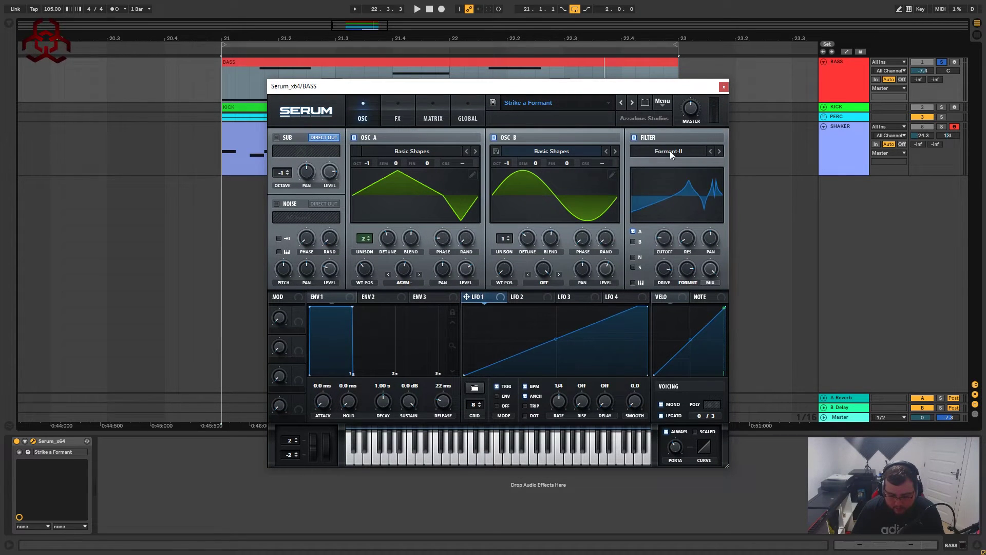
click(670, 150)
mouse_move(670, 199)
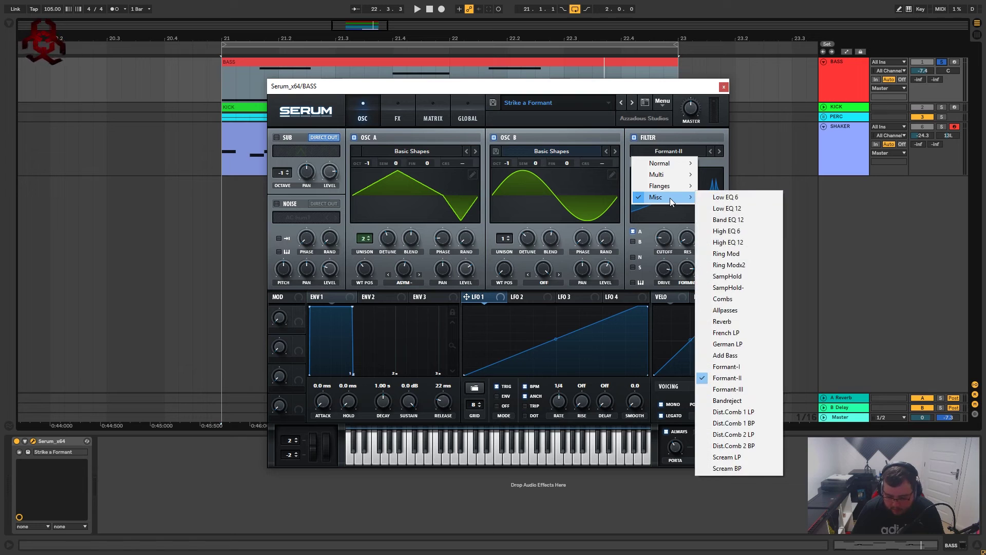
click(682, 135)
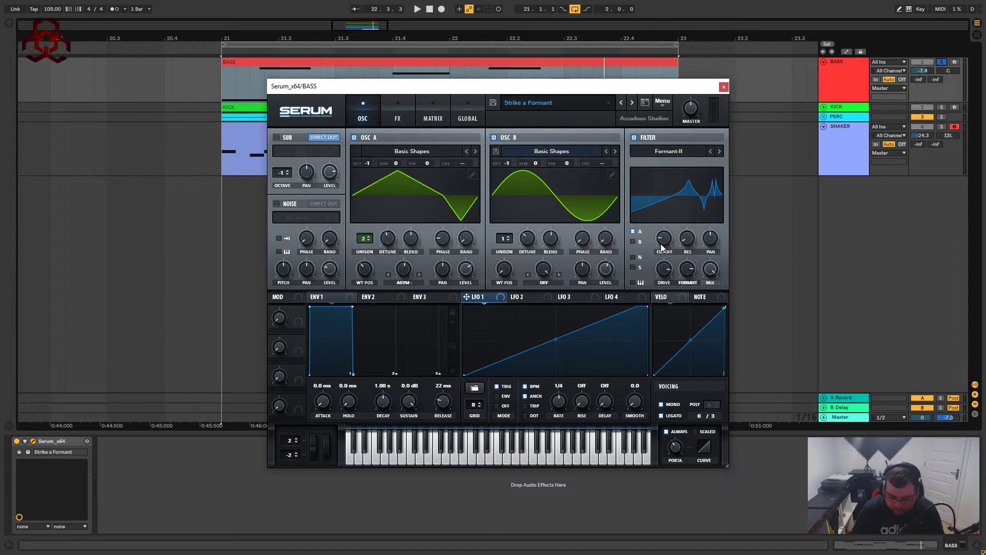
mouse_move(662, 247)
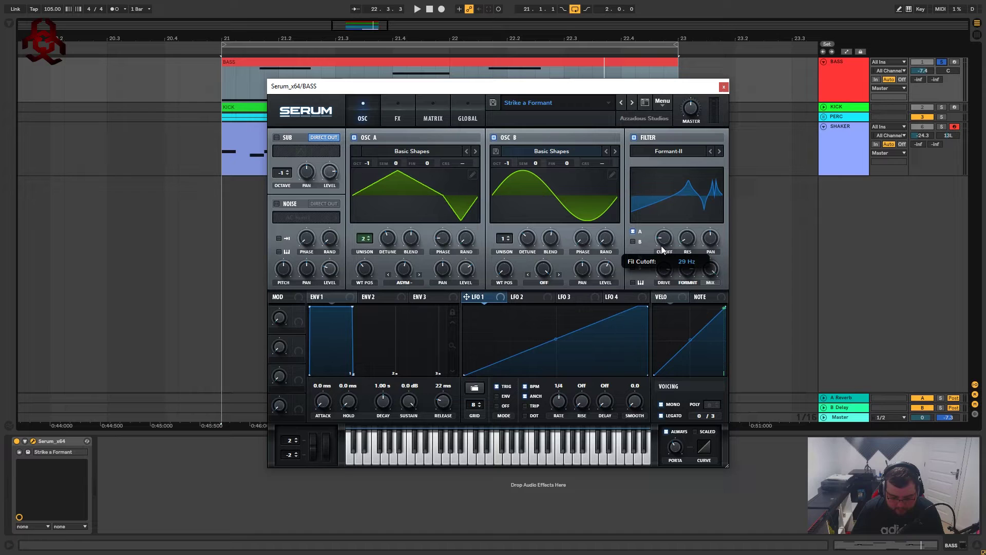
drag(661, 246, 664, 250)
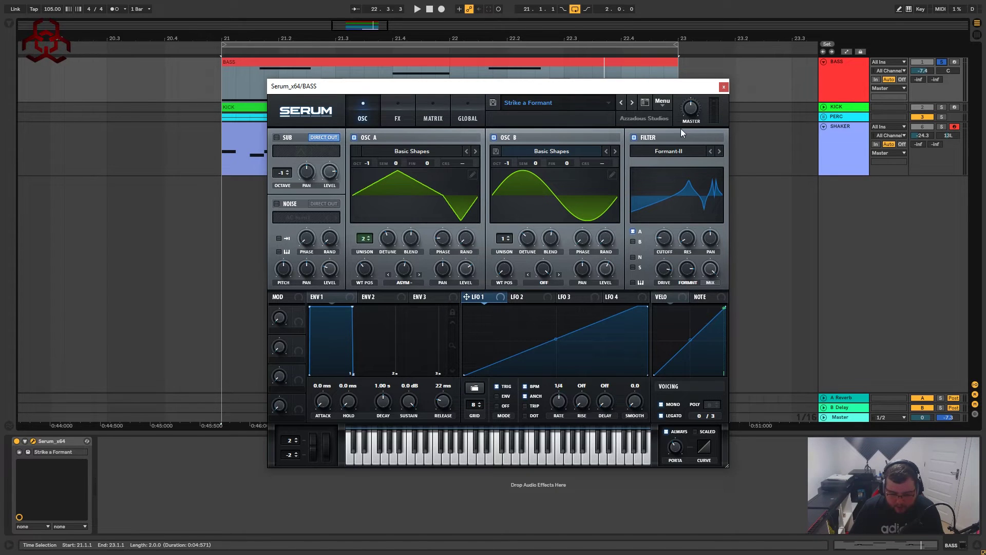
Step: Play the bass loop from bar 21 a few times to audition the formant filter
drag(693, 89, 705, 81)
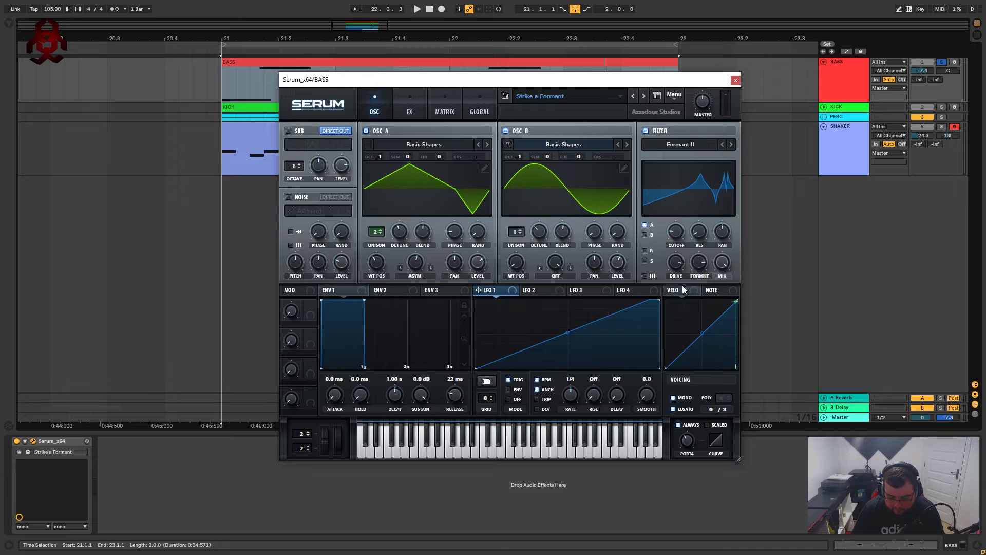
mouse_move(673, 262)
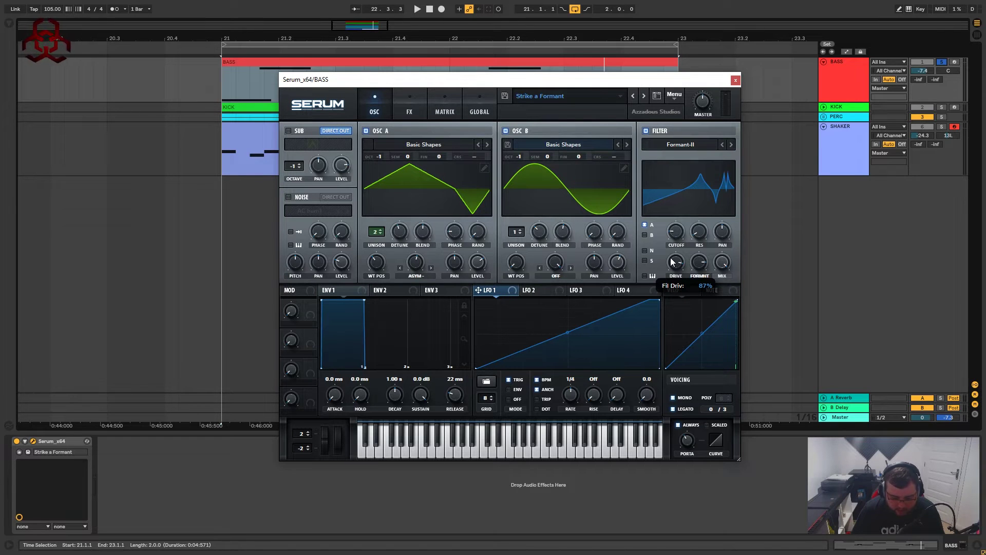
mouse_move(703, 264)
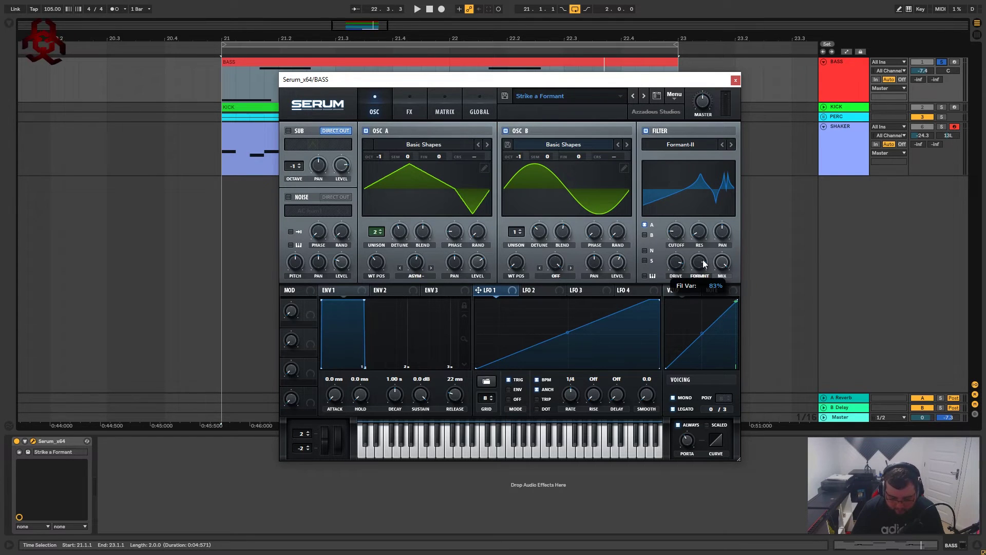
key(space)
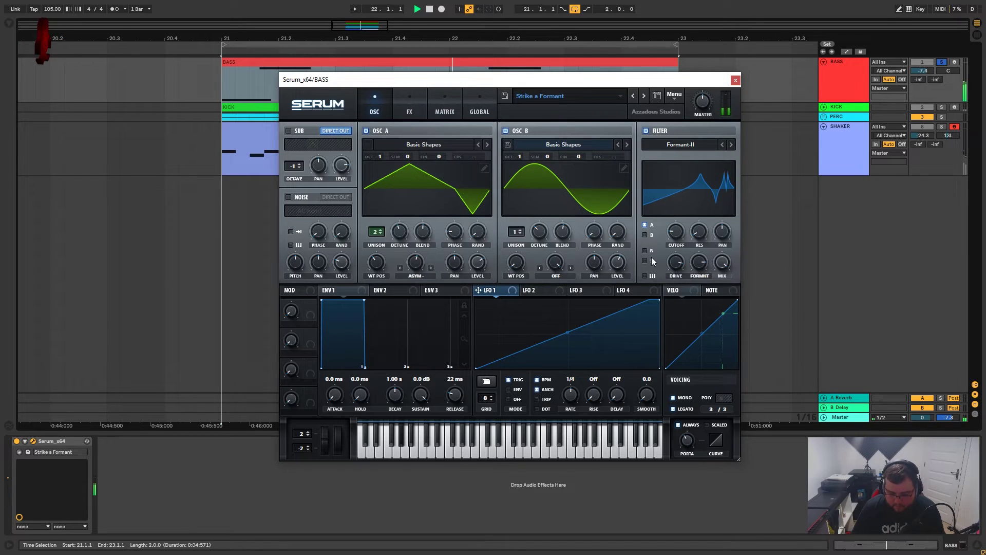
key(space)
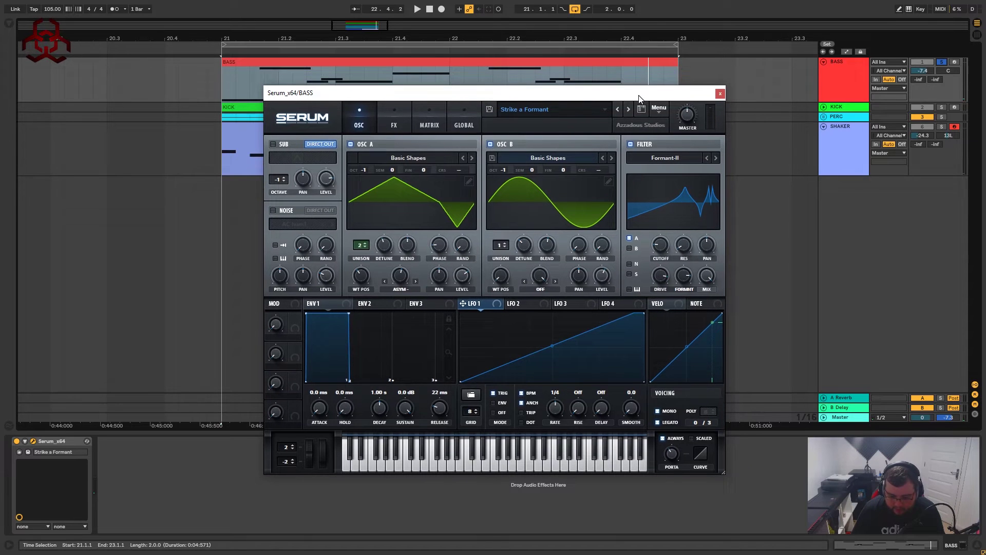
key(space)
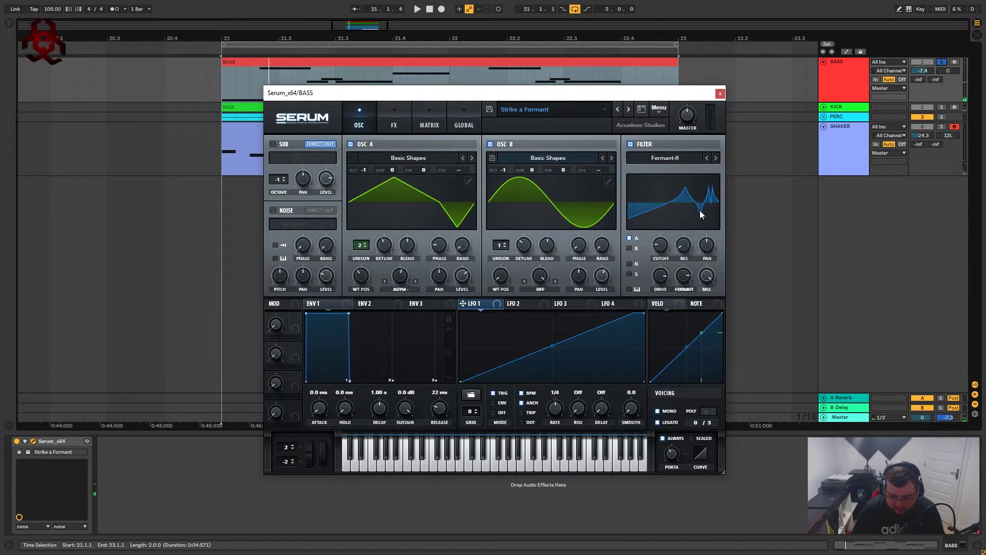
key(space)
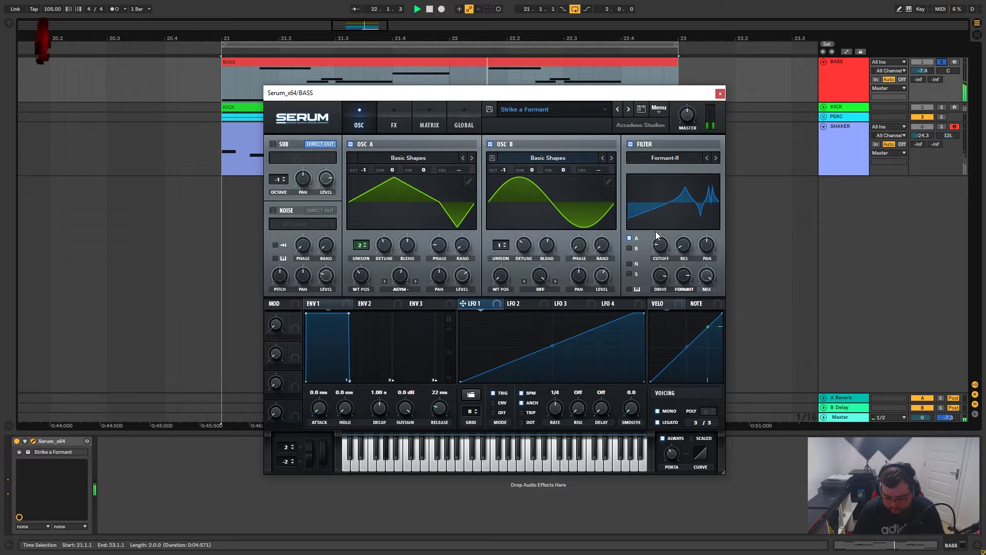
key(space)
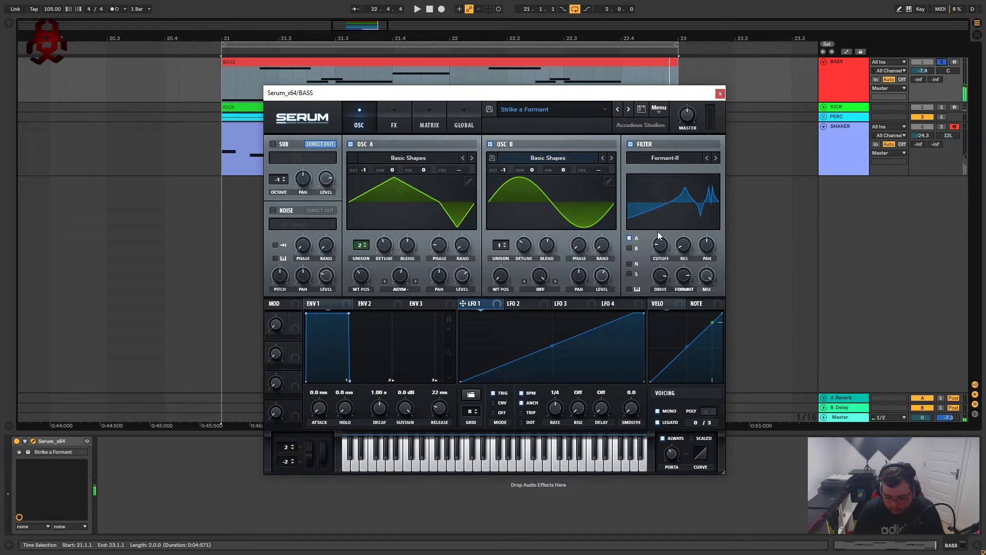
drag(590, 101, 593, 80)
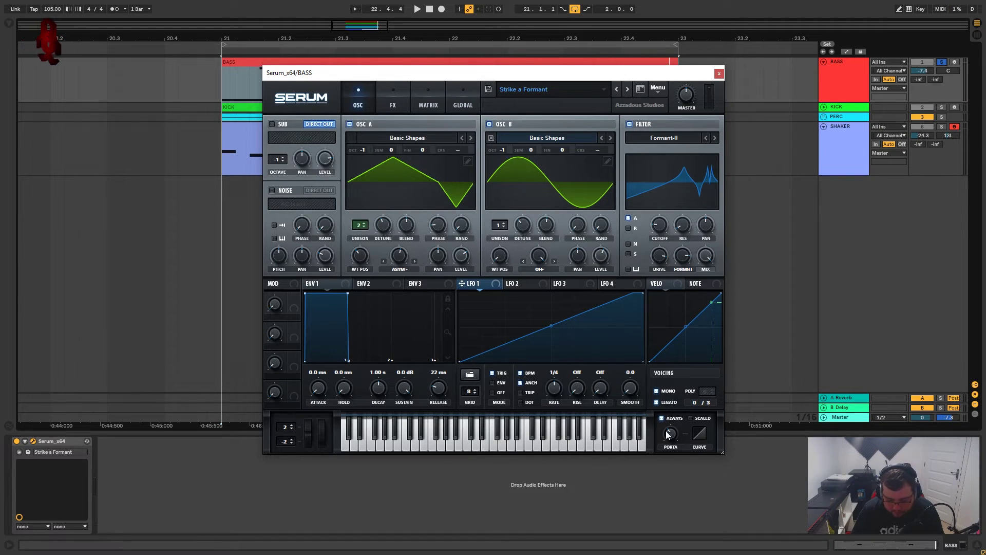
mouse_move(674, 440)
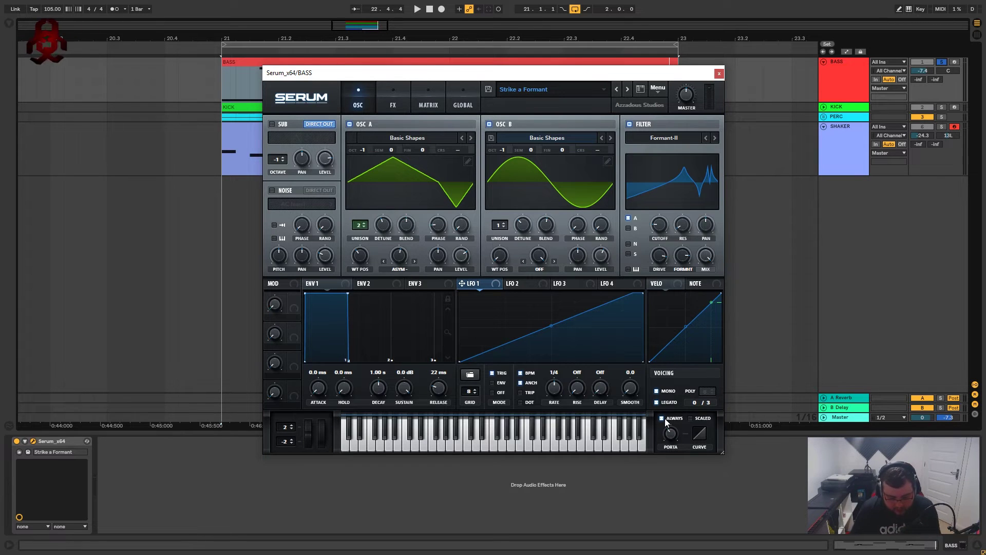
Step: Enable the SUB oscillator and compare the playing bass with it off and on
key(space)
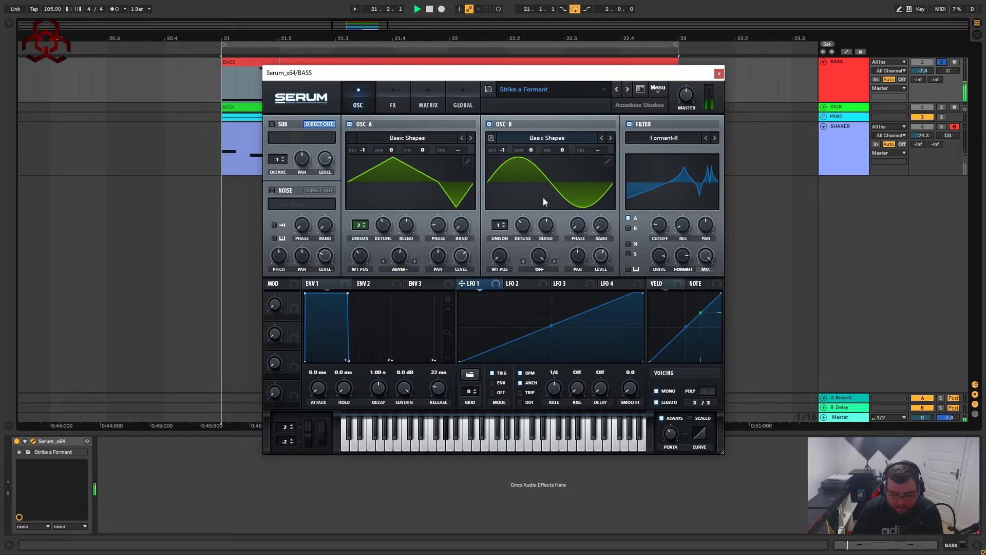
key(space)
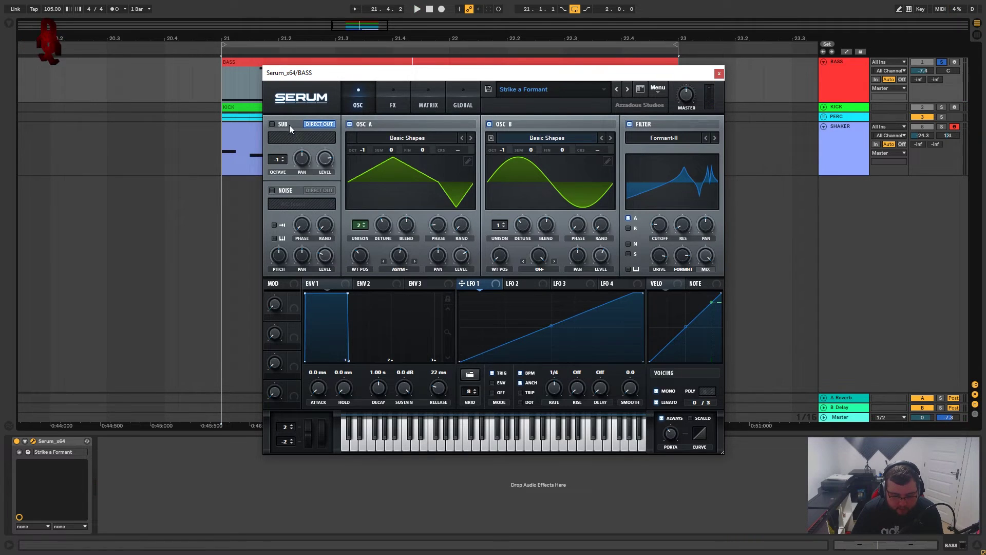
click(272, 125)
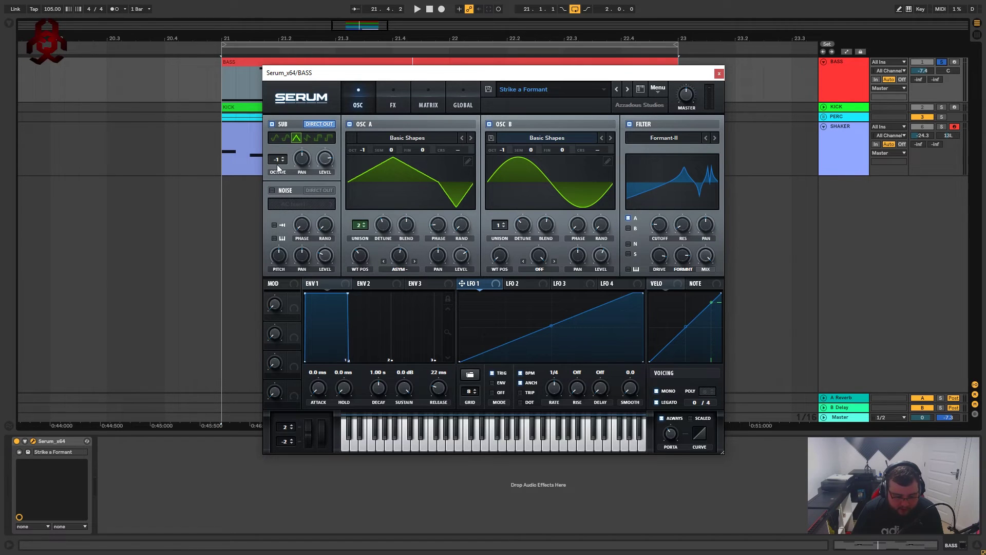
mouse_move(322, 160)
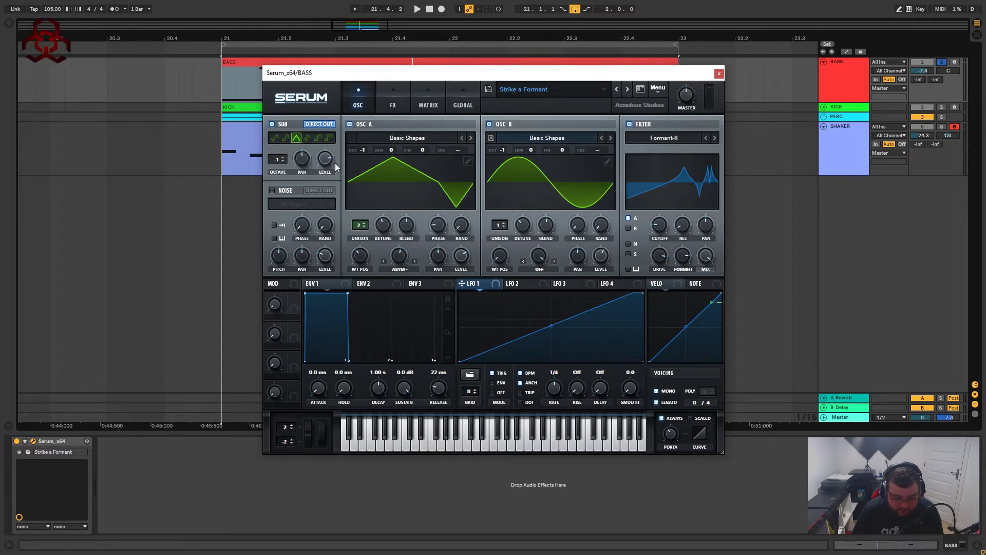
key(space)
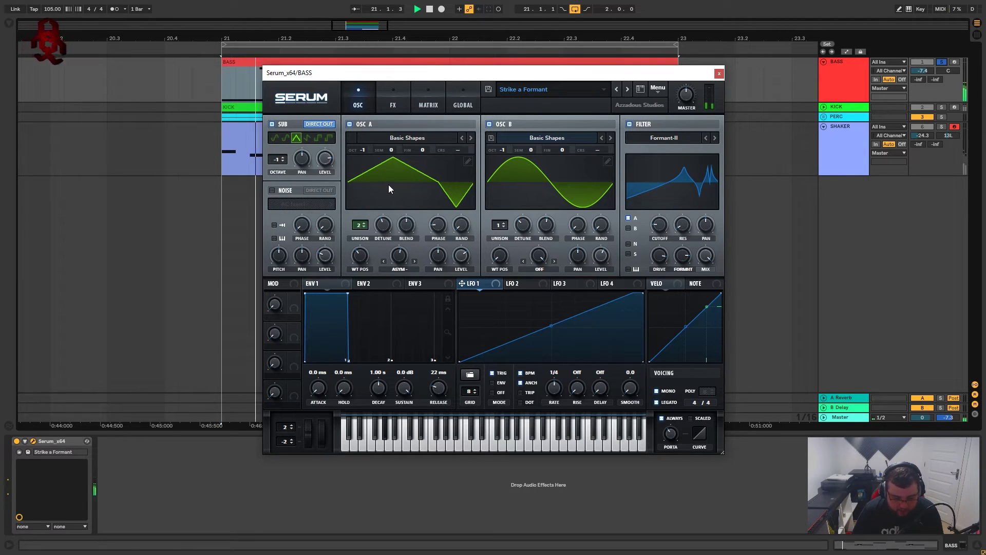
click(271, 125)
click(272, 125)
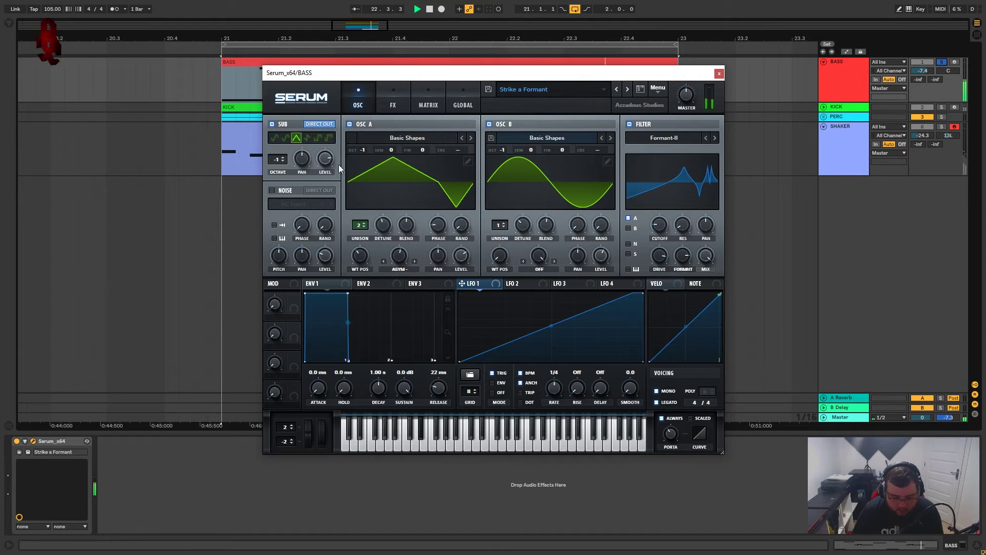
drag(512, 77, 510, 87)
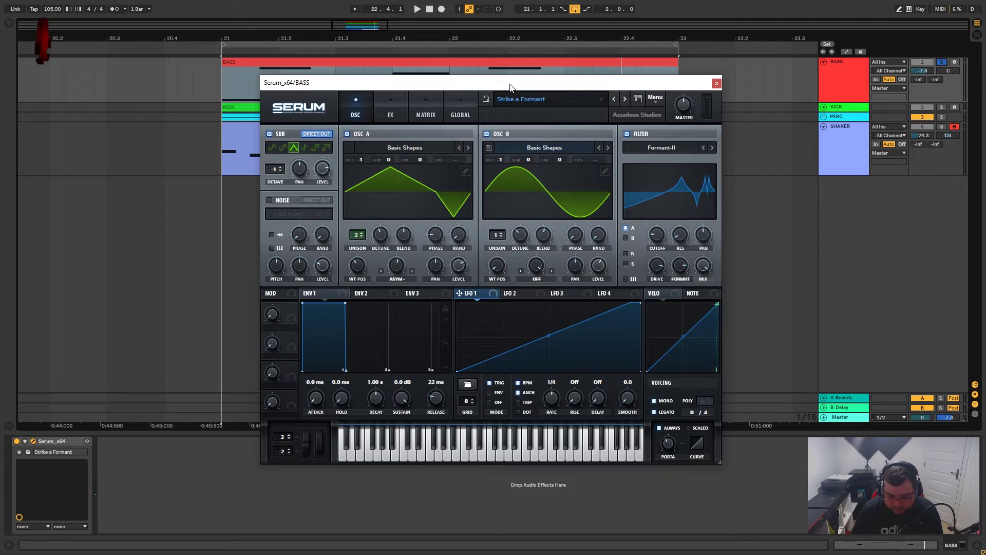
Step: Check the MG Low 24 filter values on the FX page and play the loop through the chain
click(380, 109)
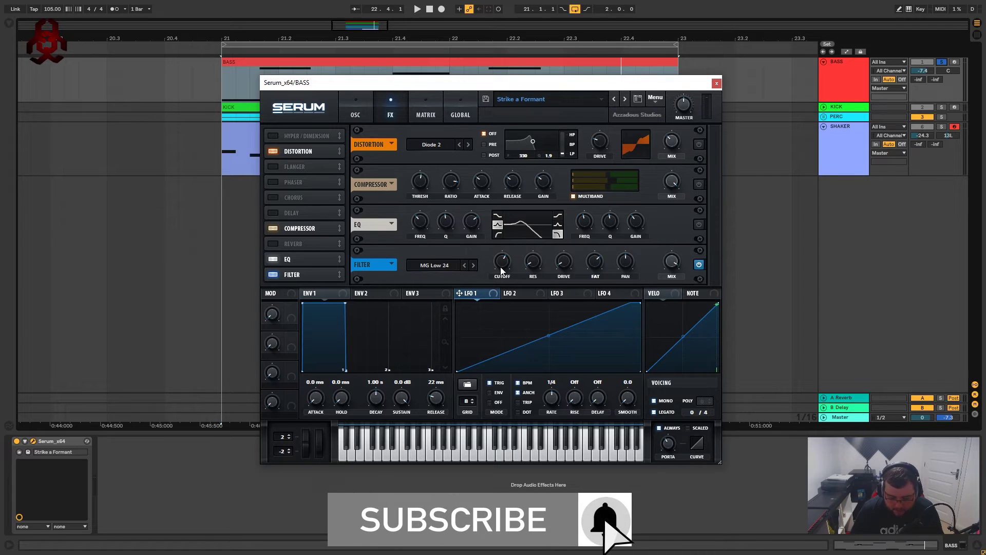
mouse_move(502, 265)
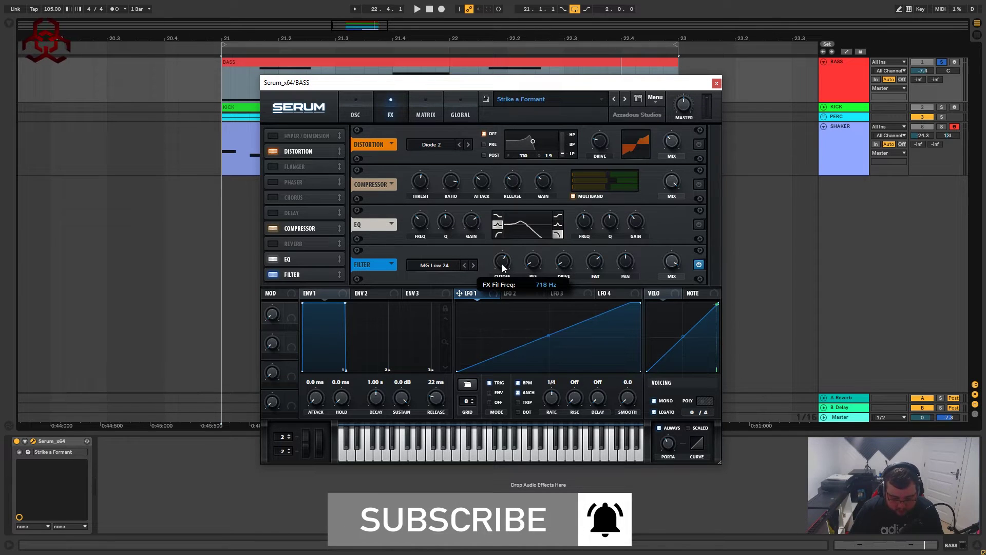
mouse_move(540, 261)
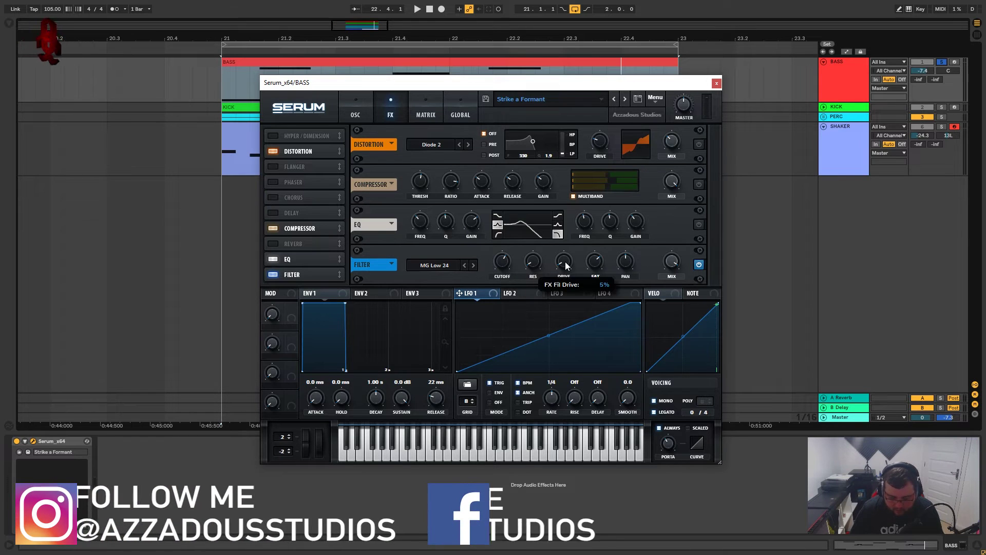
mouse_move(597, 265)
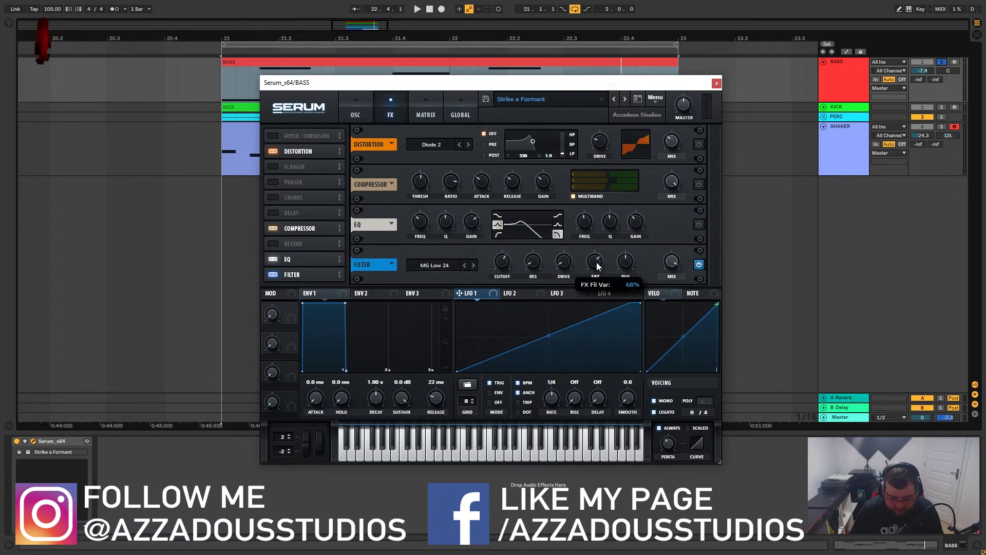
mouse_move(671, 259)
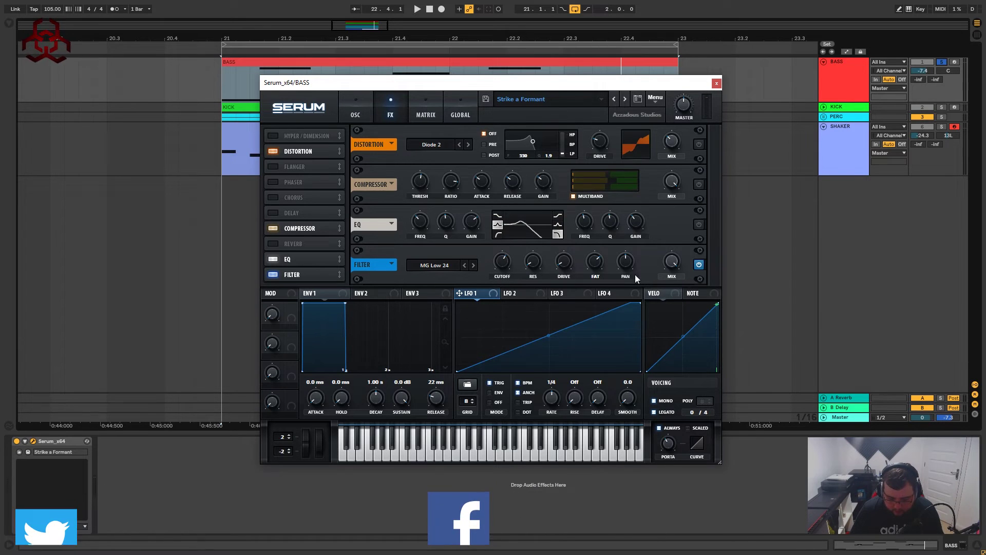
key(space)
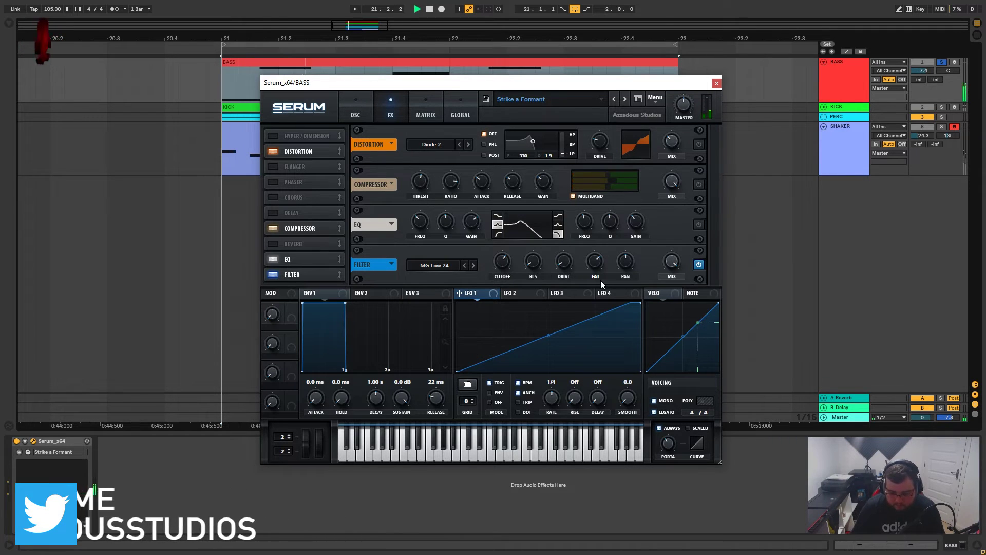
Step: Keep Diode 2 mode and compare the bass with distortion bypassed and on, leaving it enabled
key(space)
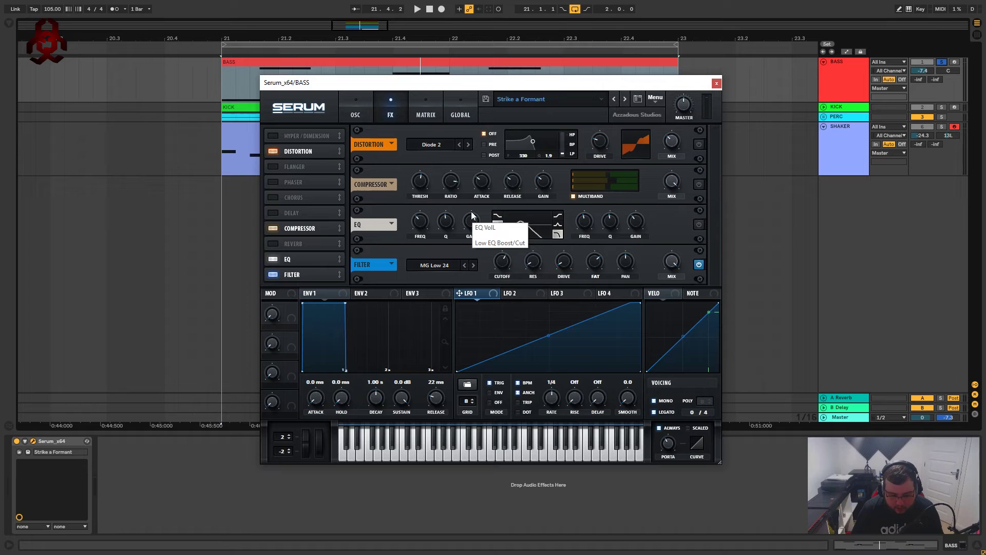
click(434, 145)
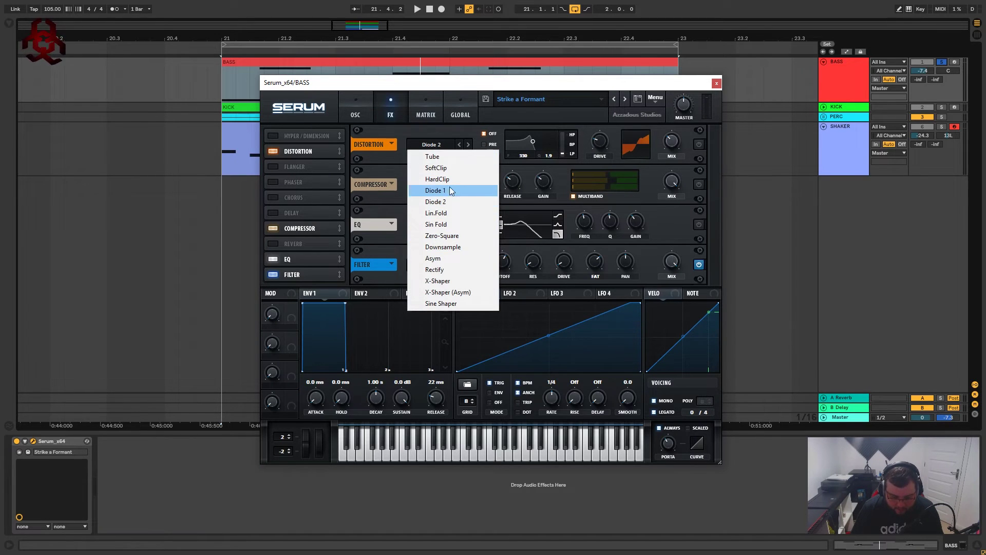
click(468, 137)
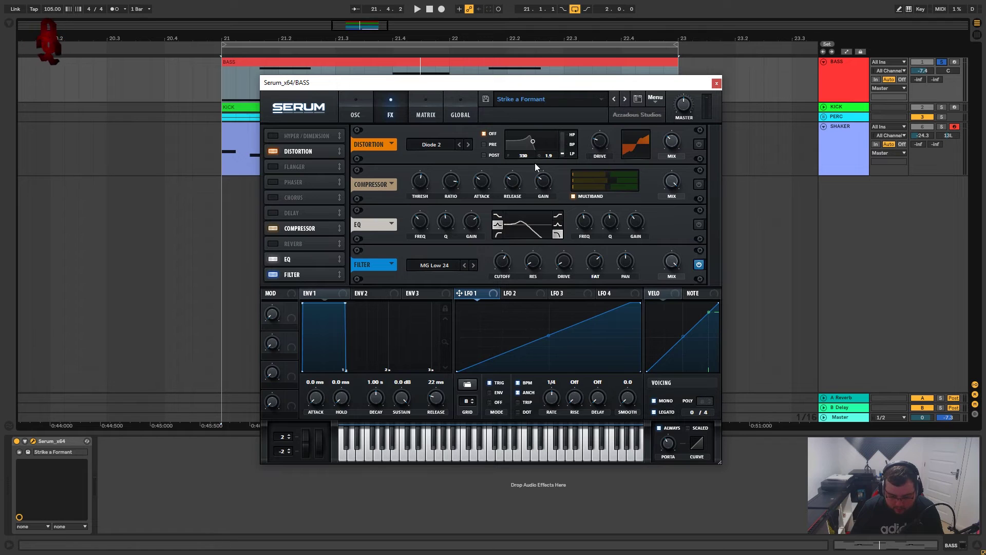
mouse_move(599, 149)
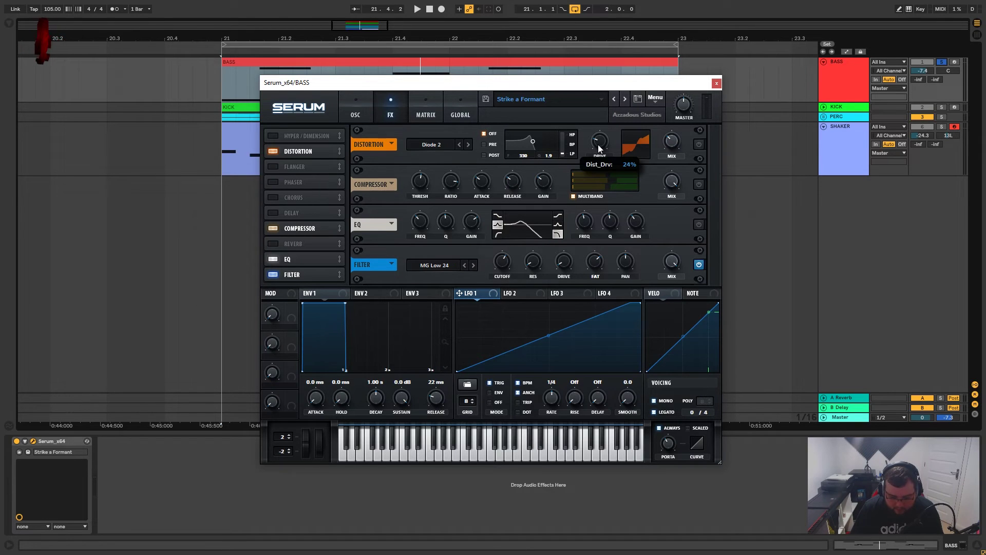
mouse_move(669, 146)
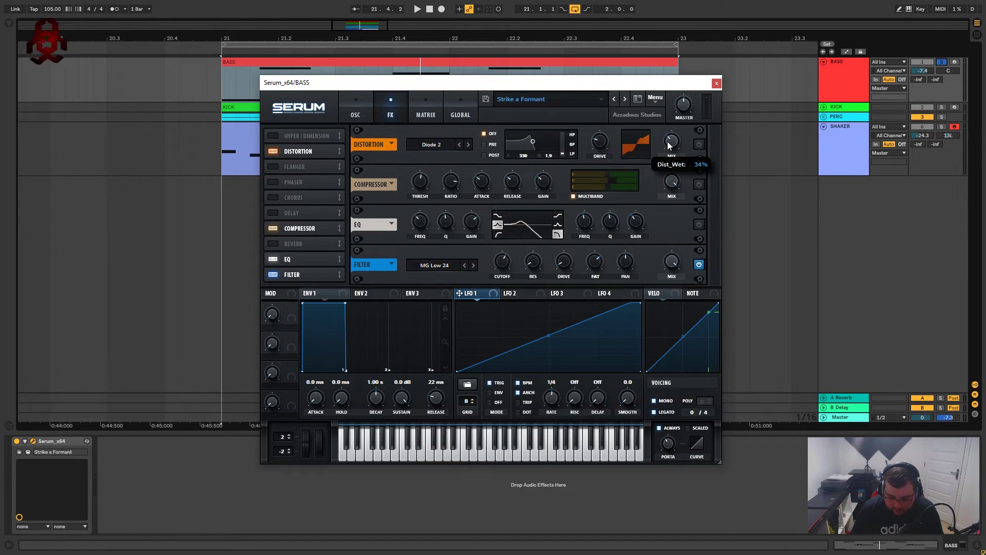
click(699, 144)
key(space)
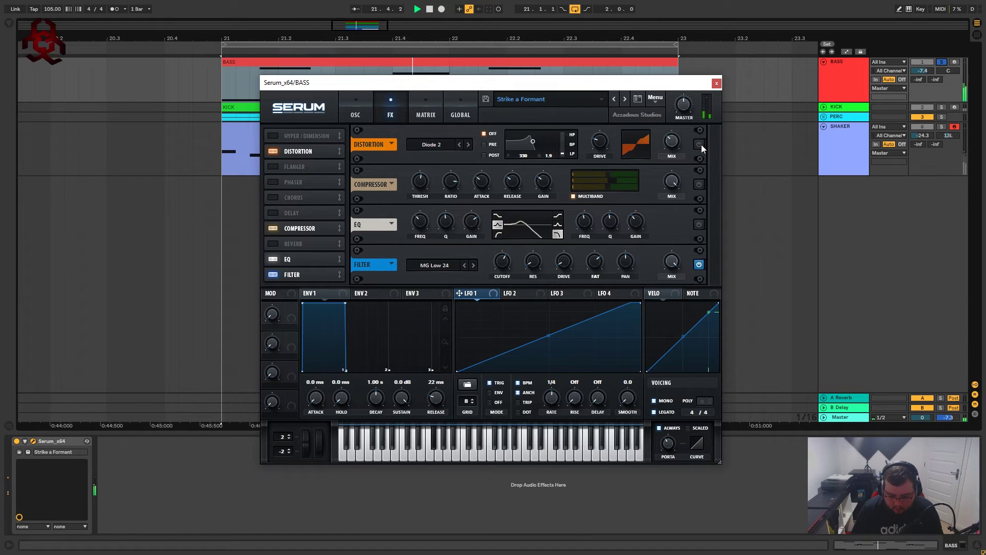
click(698, 145)
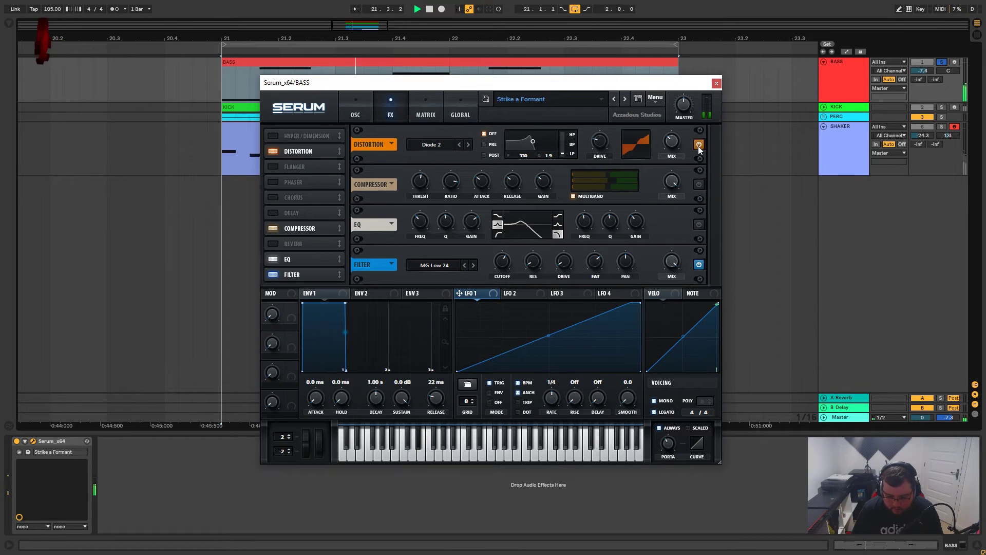
key(space)
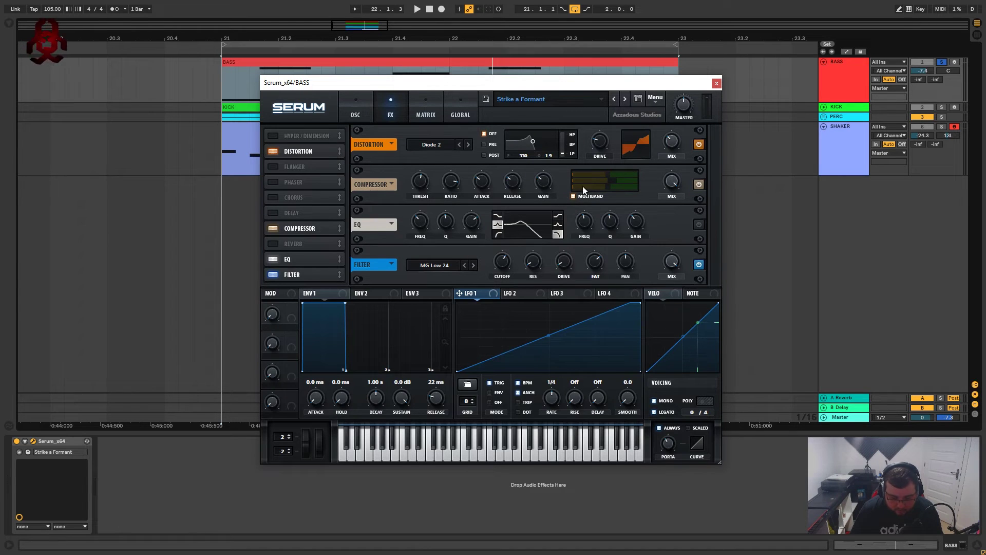
mouse_move(608, 175)
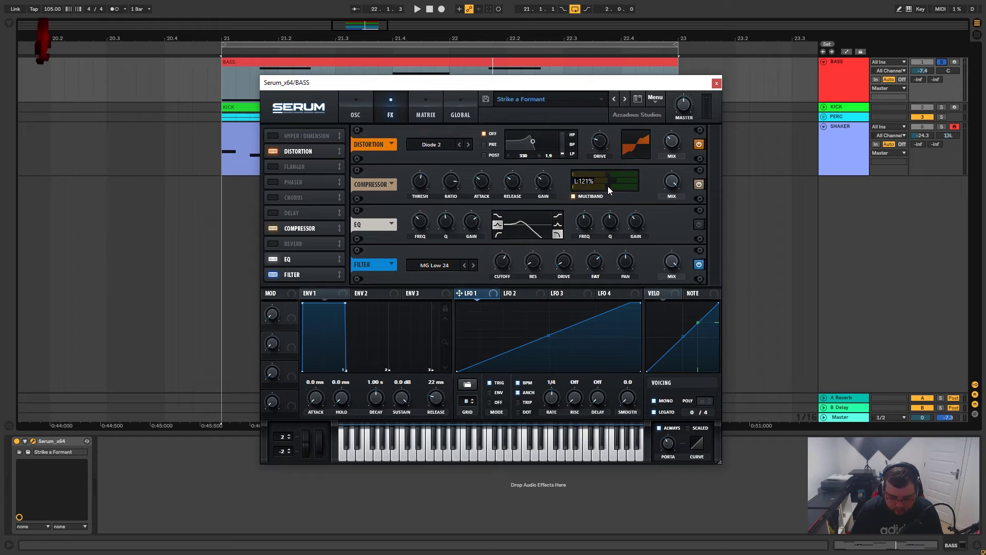
mouse_move(547, 184)
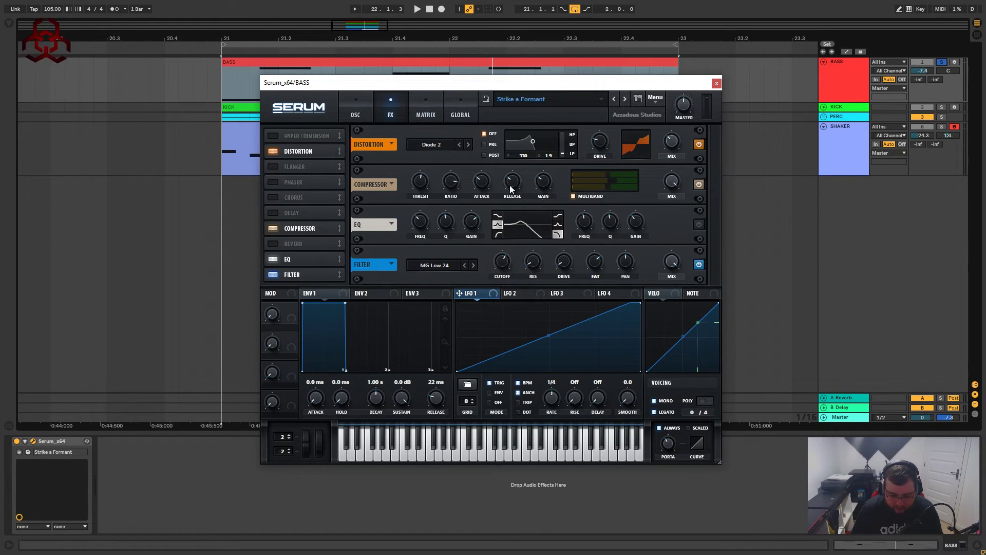
click(356, 114)
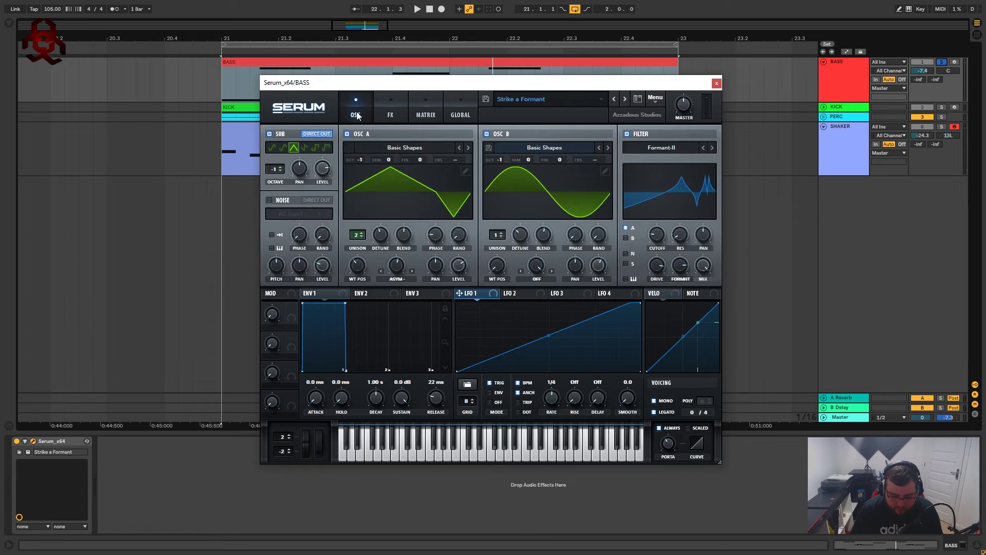
click(380, 114)
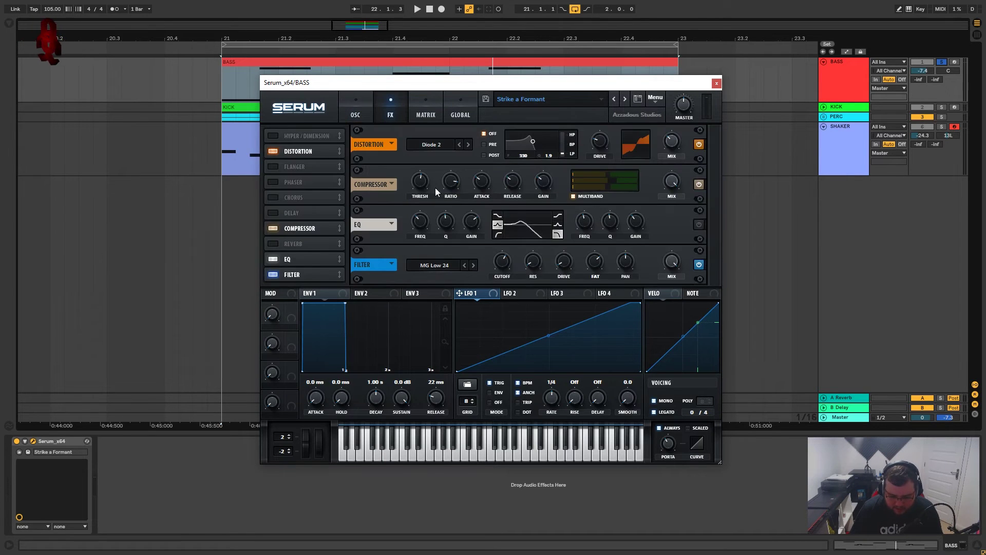
drag(482, 88, 479, 85)
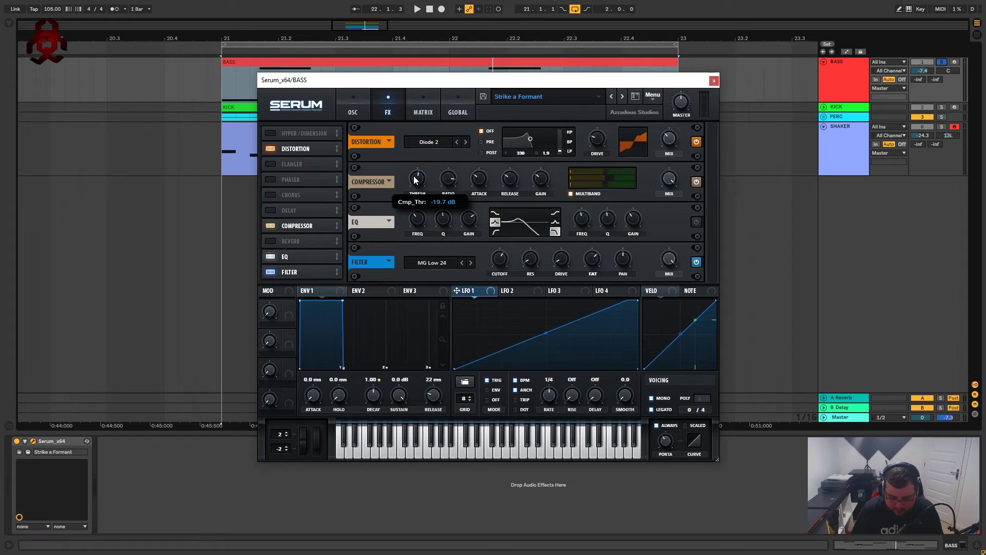
key(space)
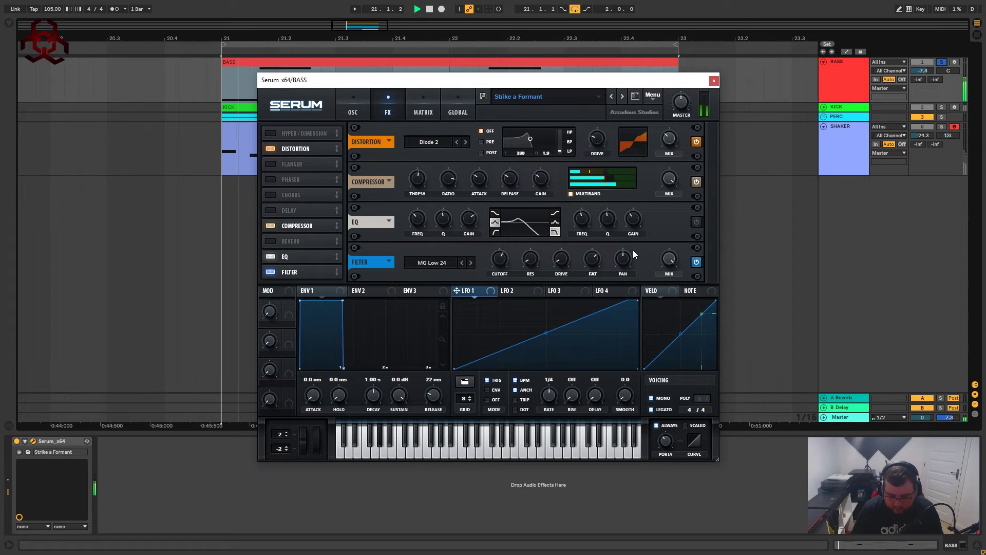
click(695, 186)
key(space)
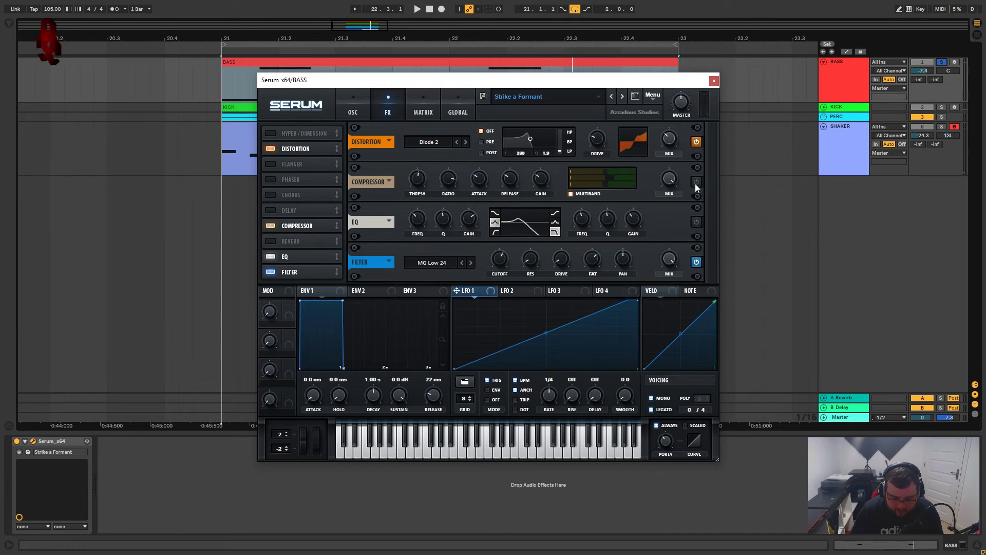
click(696, 183)
key(space)
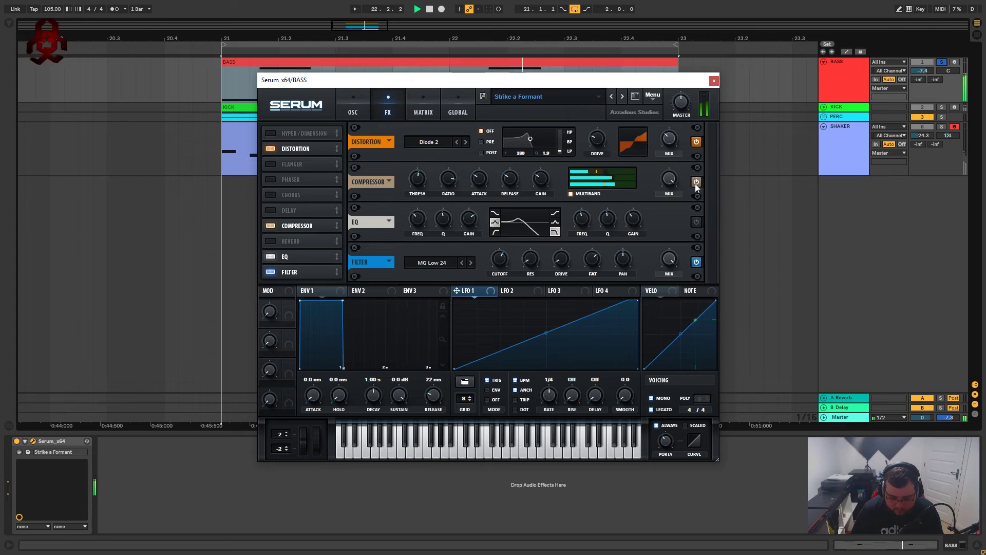
click(696, 183)
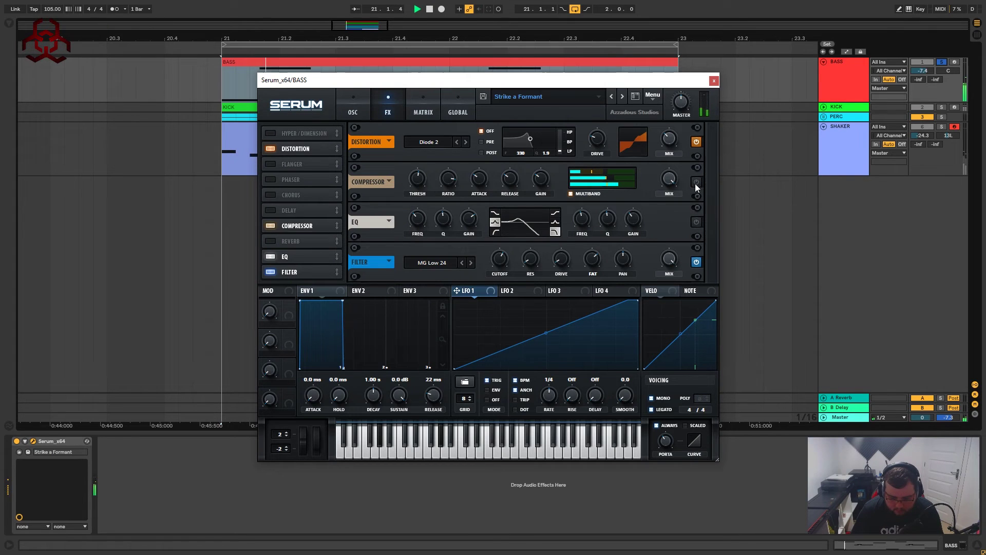
click(696, 183)
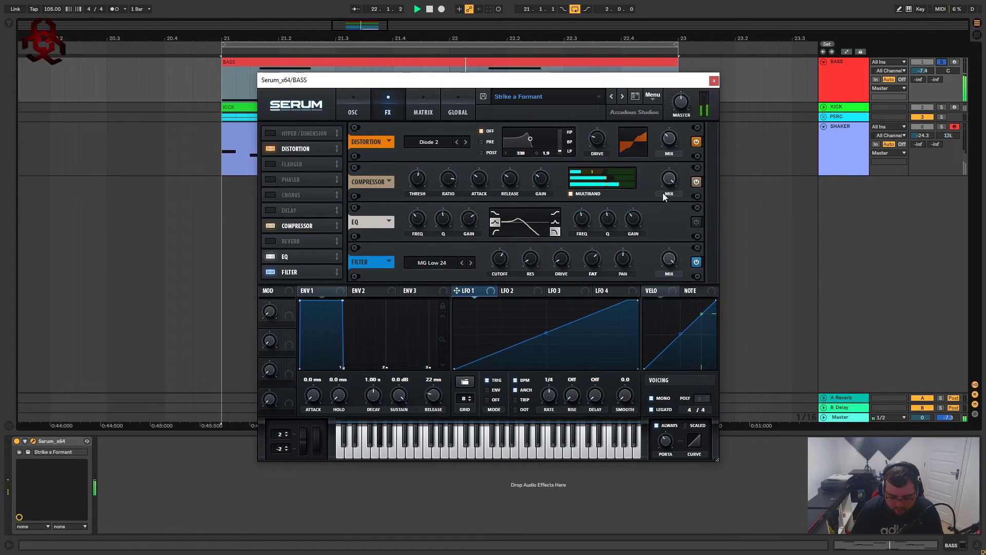
key(space)
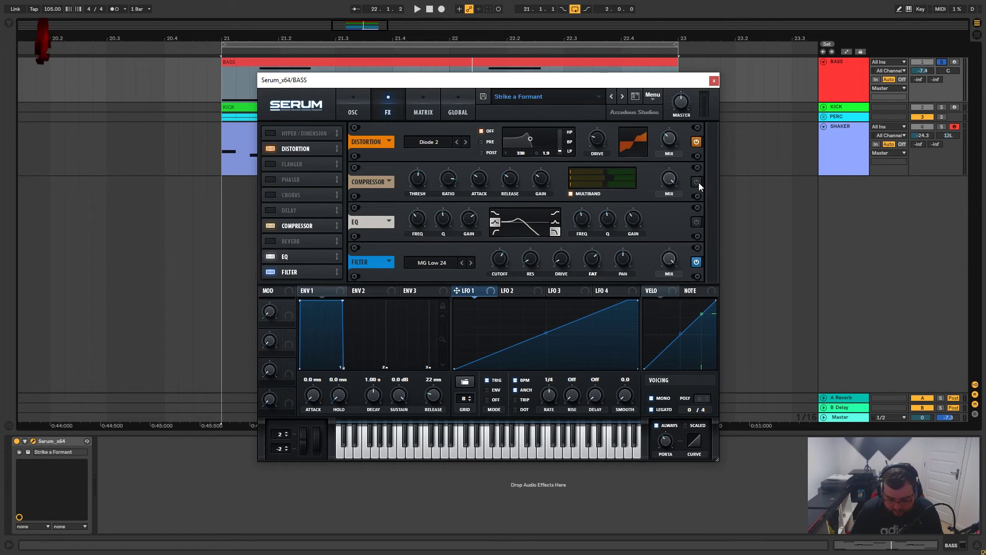
key(space)
key(space)
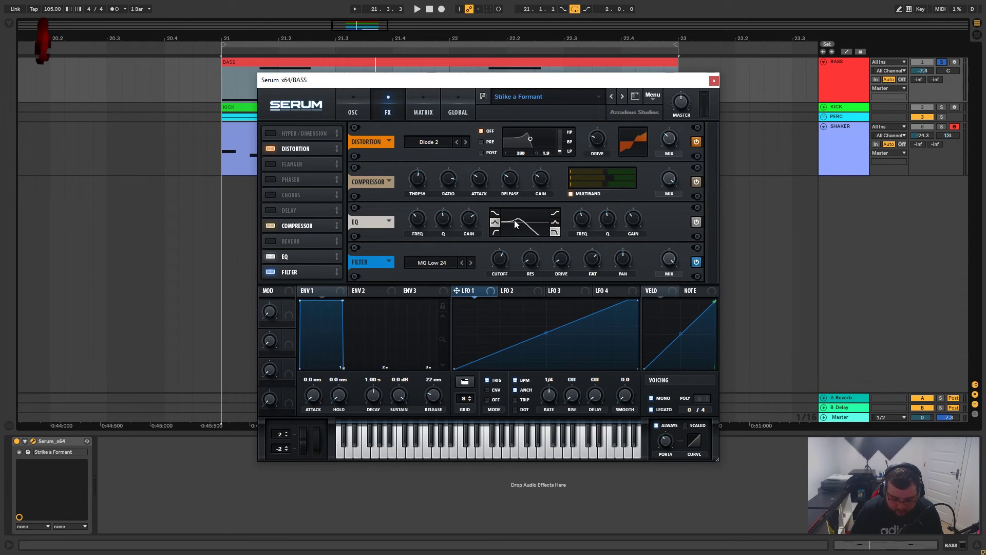
Step: Drop the EQ low-band gain from 12.6 dB to about 11.6 dB and play the loop
mouse_move(417, 220)
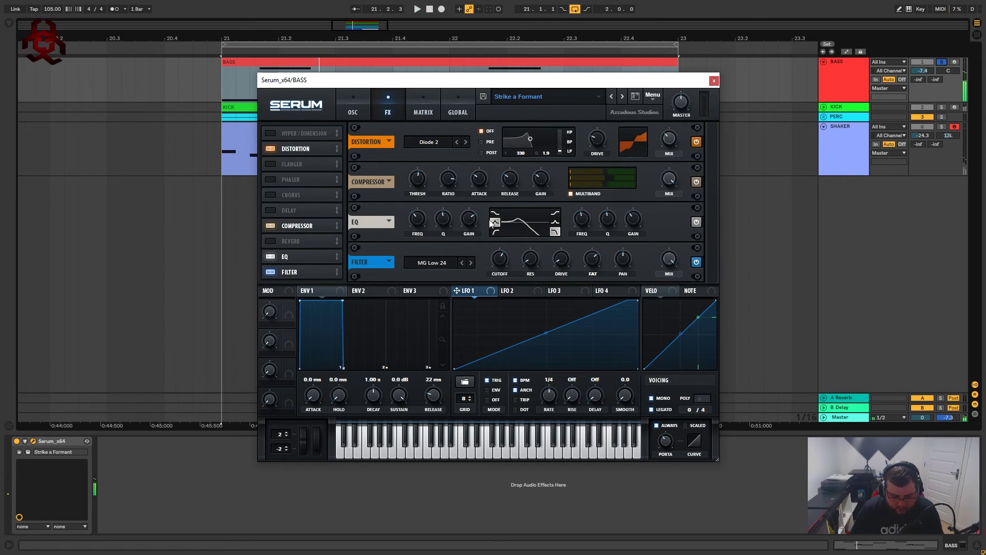
mouse_move(471, 219)
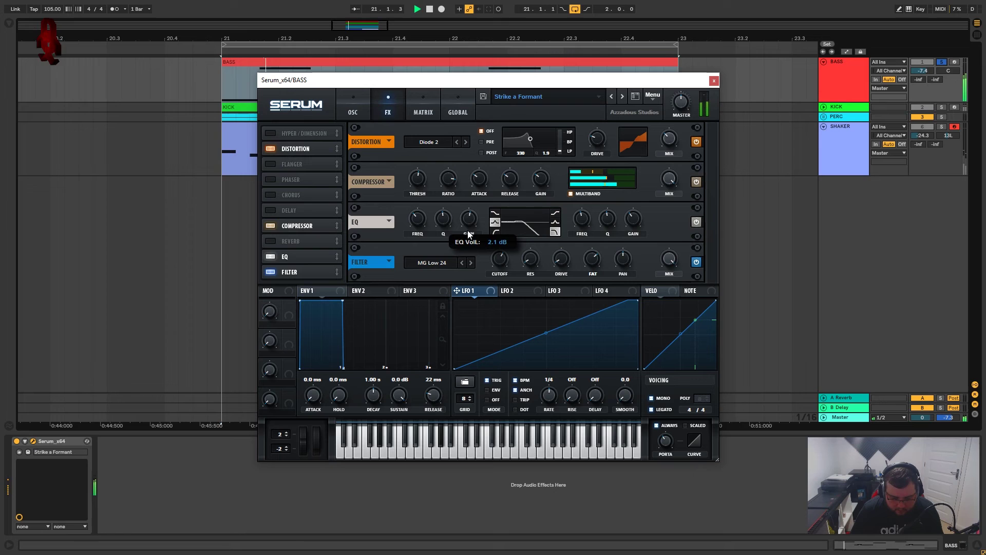
mouse_move(475, 215)
mouse_down()
mouse_move(485, 227)
mouse_move(473, 224)
mouse_up()
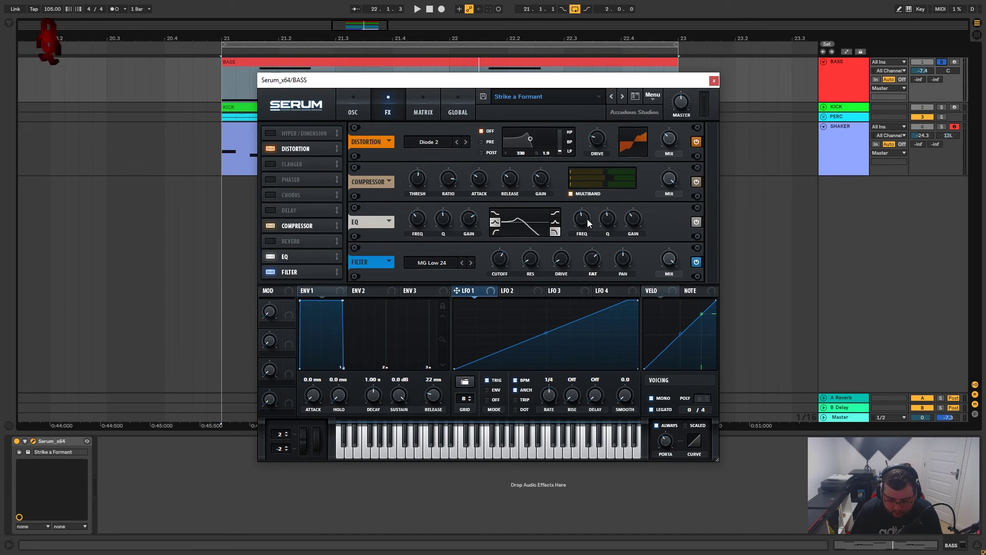
mouse_move(587, 219)
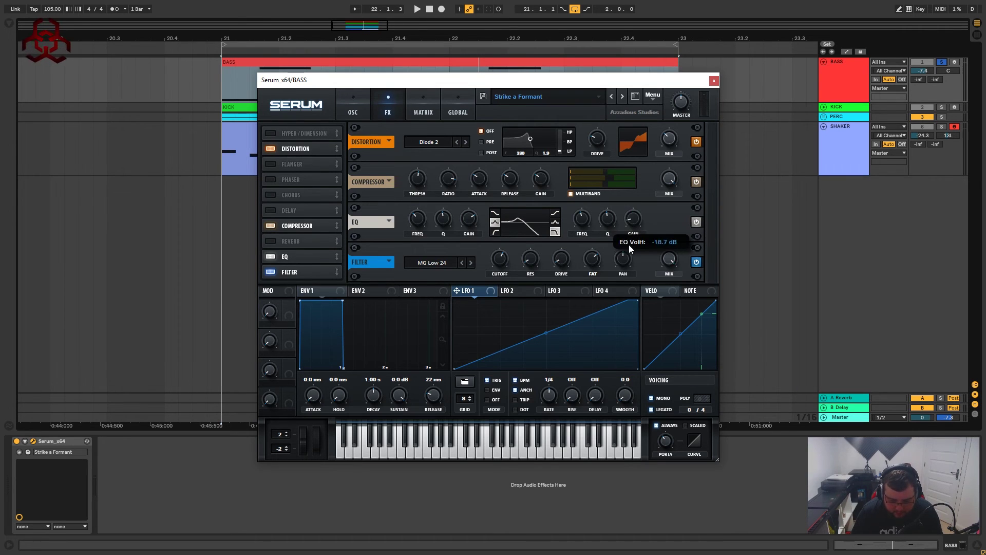
mouse_move(639, 211)
key(space)
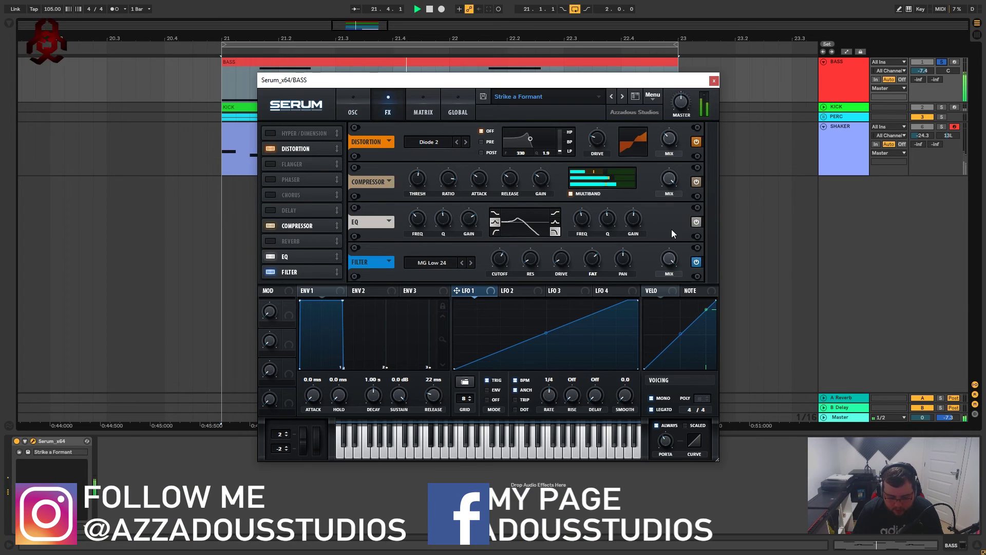
key(space)
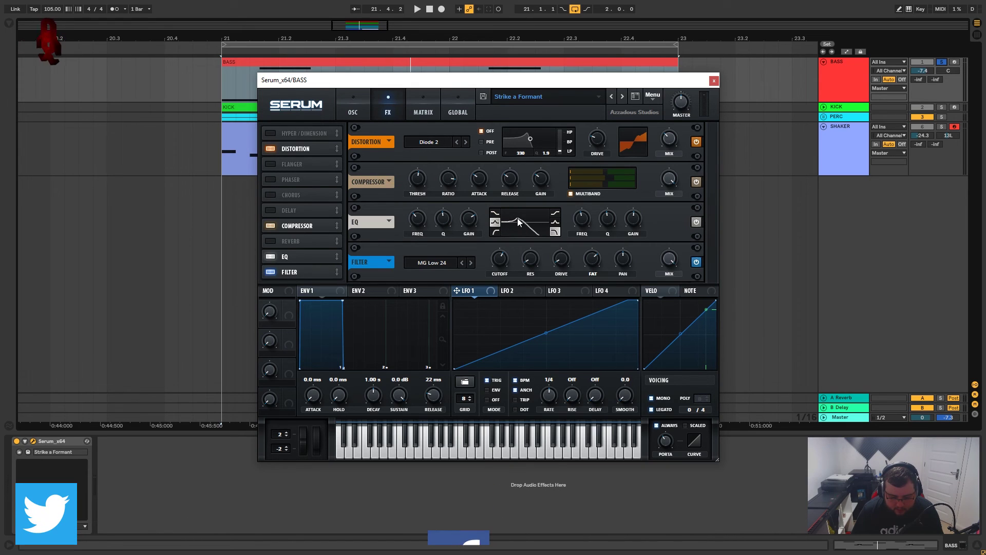
key(space)
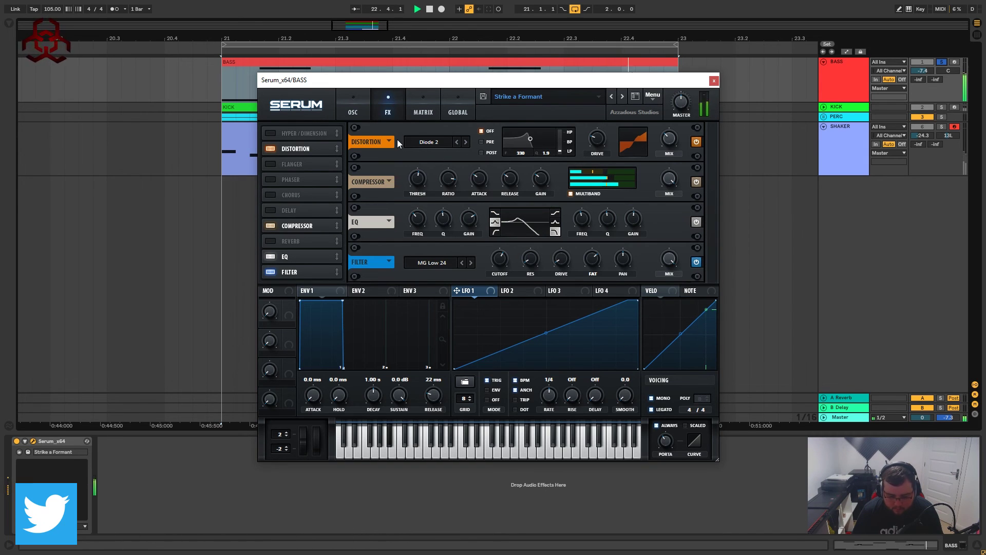
Step: Stop playback and return to the OSC page
key(space)
click(365, 116)
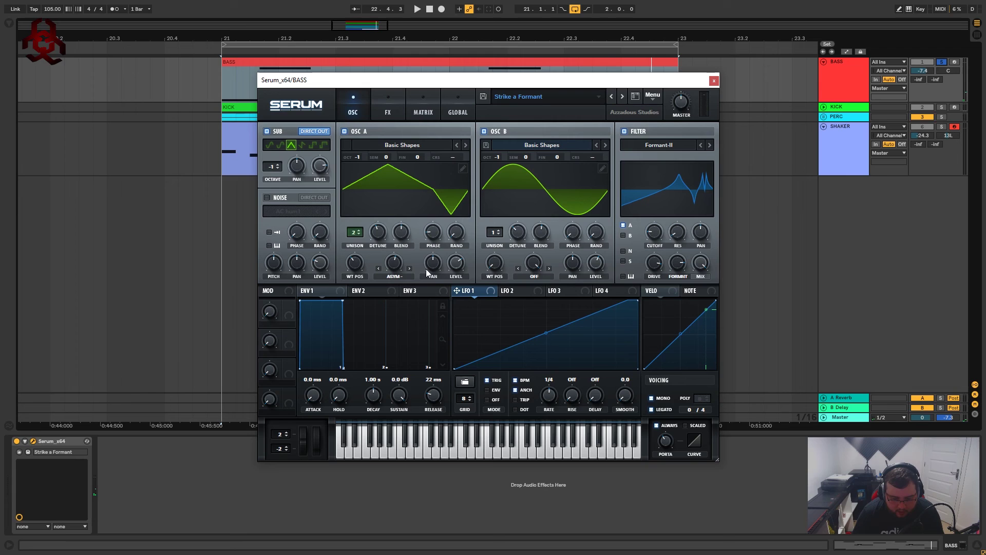